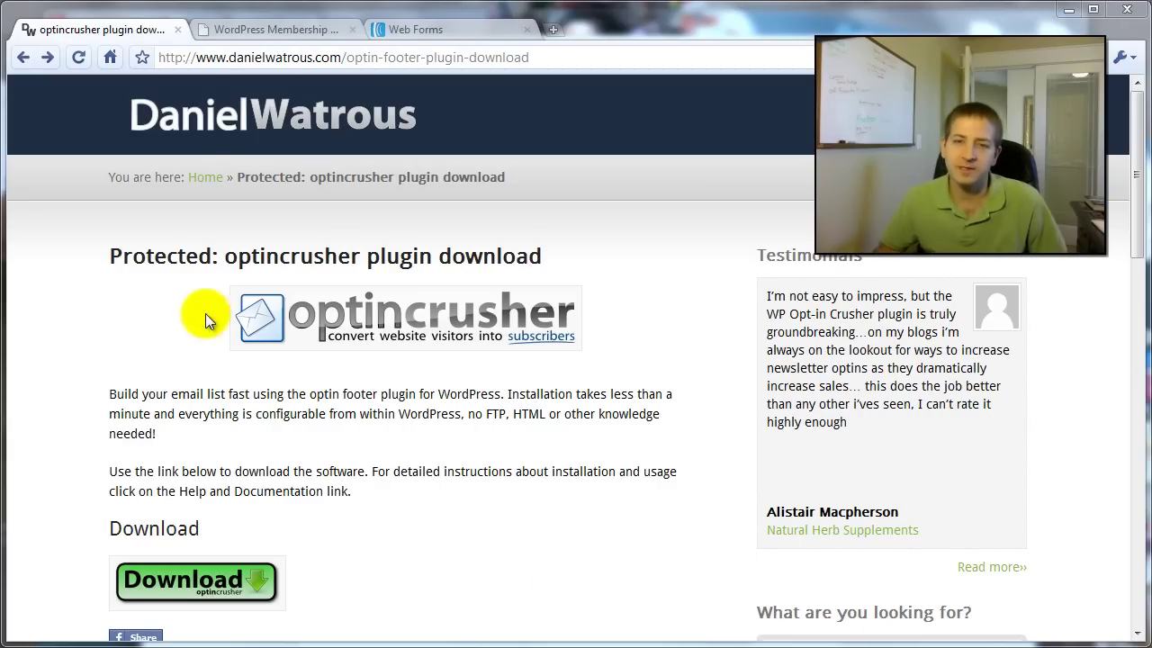
Scroll the optincrusher download page to the Installation and Configuration Help links and back up.
{"action": "left_click", "coordinate": [248, 38]}
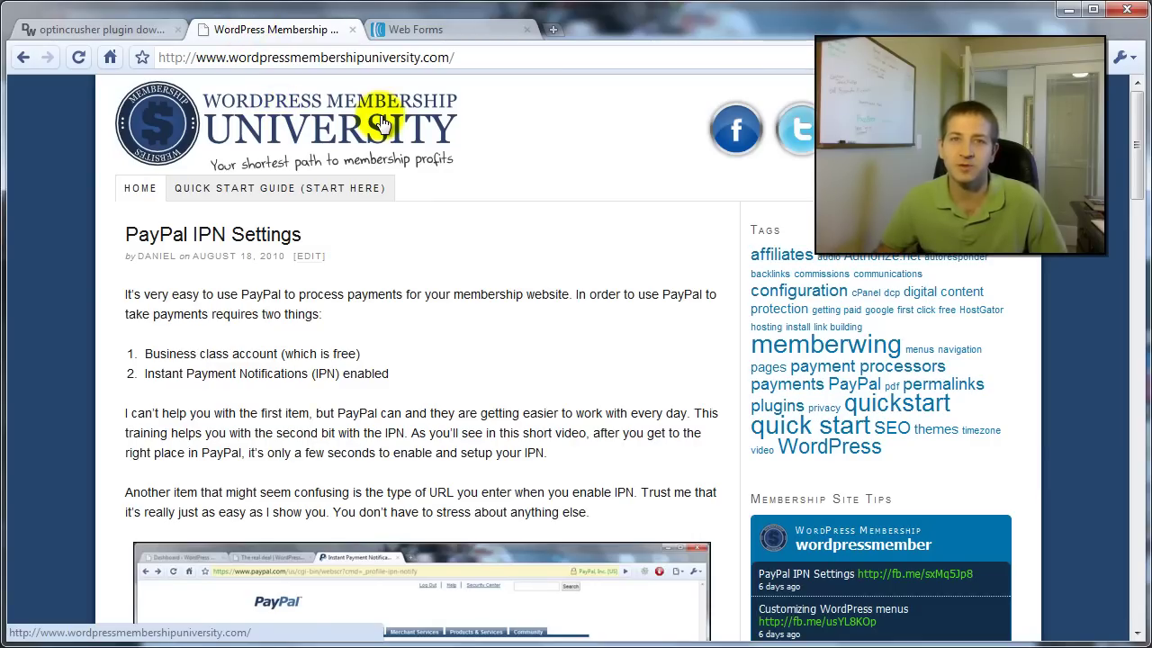
{"action": "left_click", "coordinate": [109, 34]}
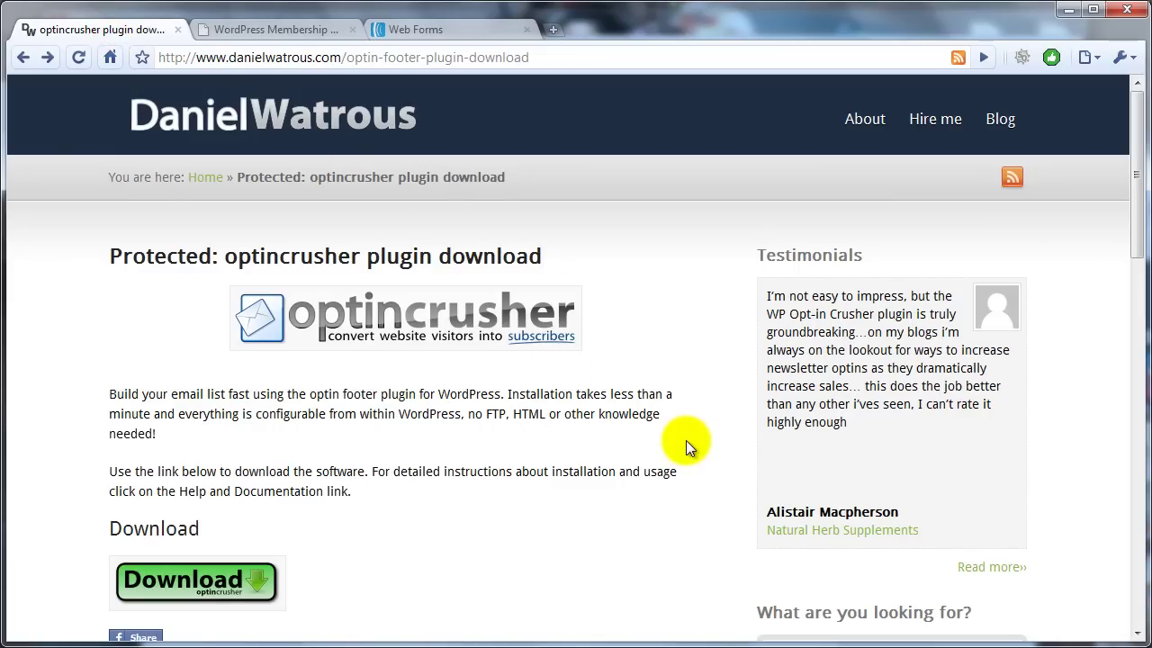
{"action": "scroll", "coordinate": [686, 440], "scroll_direction": "down", "scroll_amount": 1}
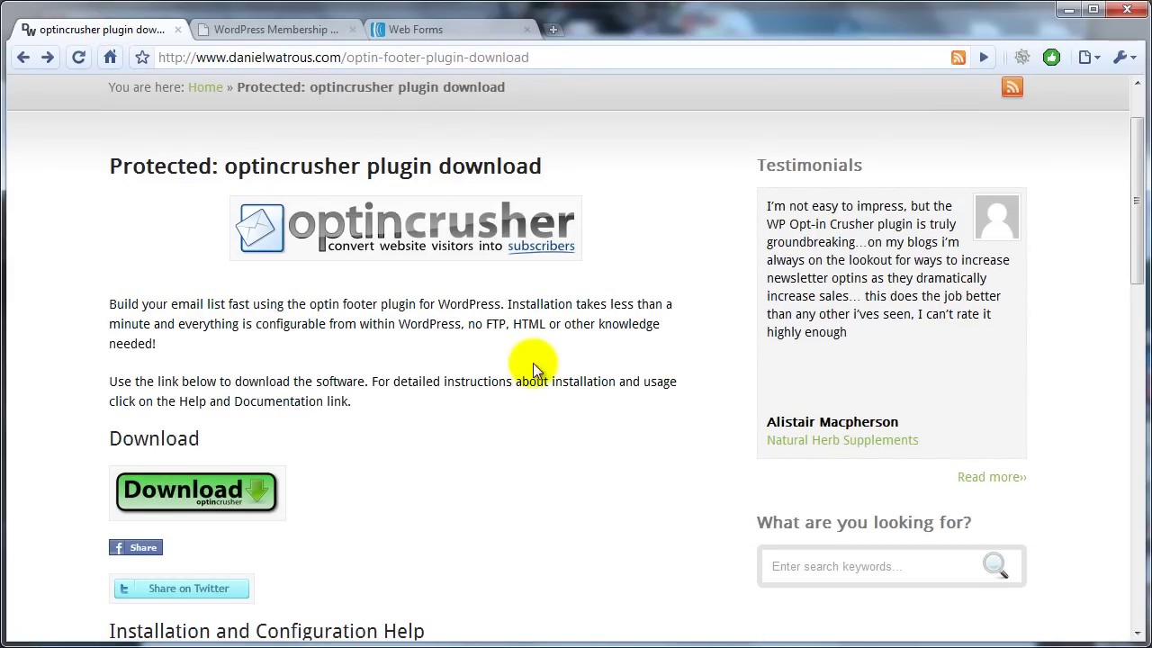
{"action": "scroll", "coordinate": [396, 461], "scroll_direction": "down", "scroll_amount": 1}
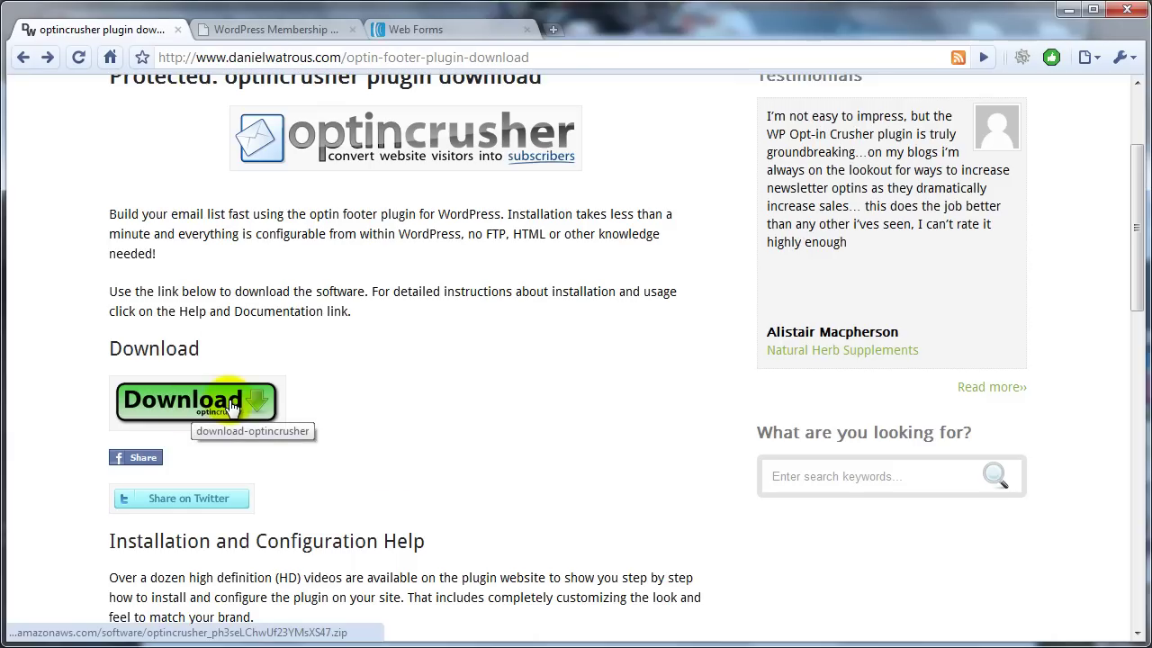
{"action": "scroll", "coordinate": [233, 409], "scroll_direction": "down", "scroll_amount": 2}
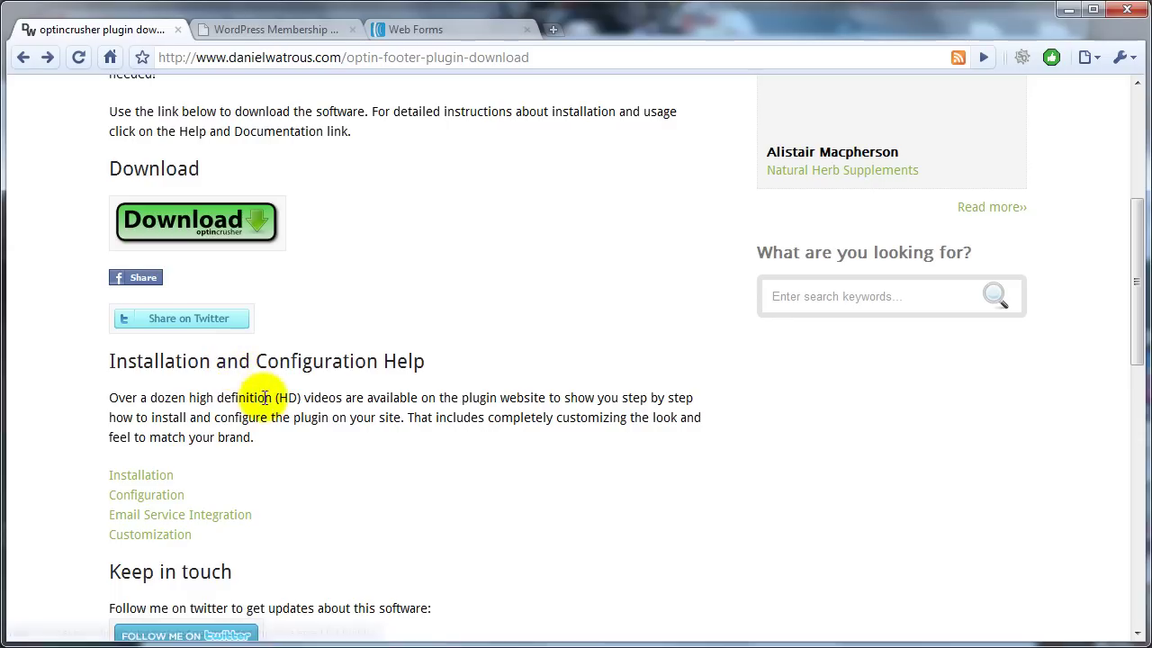
{"action": "scroll", "coordinate": [275, 413], "scroll_direction": "down", "scroll_amount": 1}
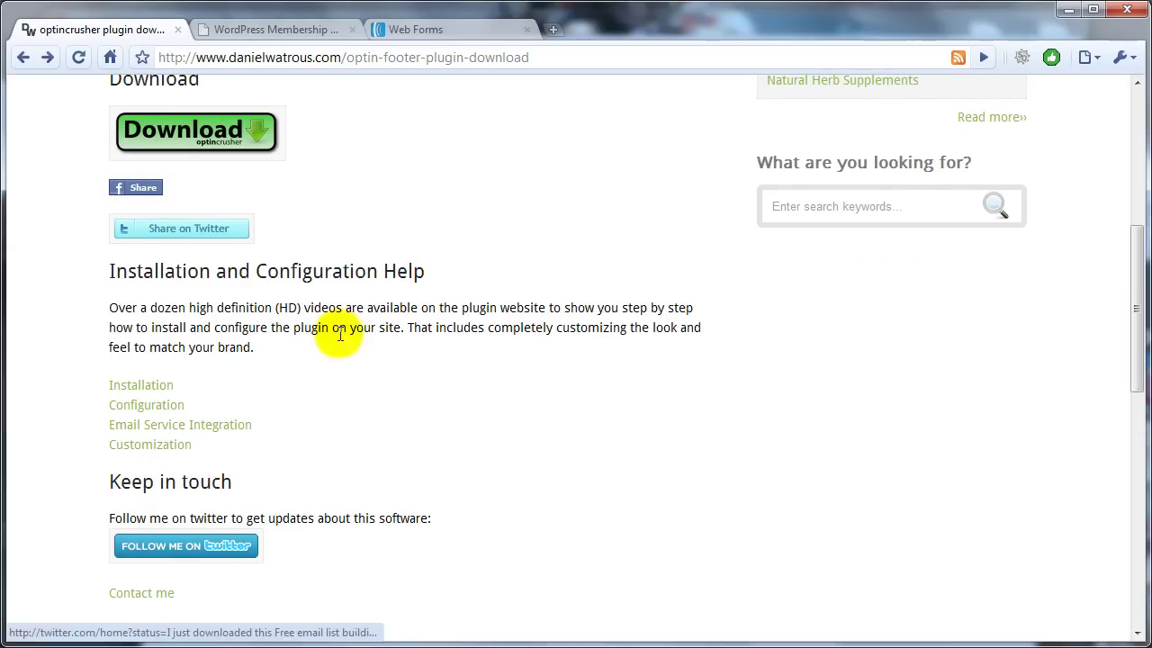
{"action": "scroll", "coordinate": [266, 391], "scroll_direction": "down", "scroll_amount": 1}
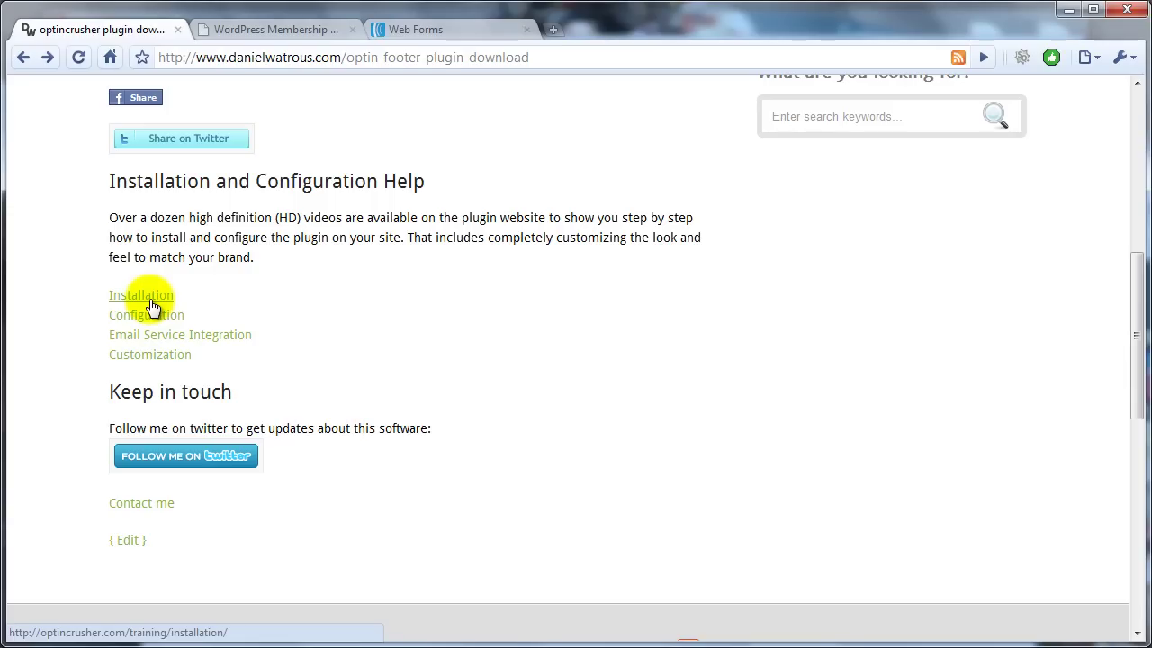
{"action": "scroll", "coordinate": [328, 364], "scroll_direction": "up", "scroll_amount": 10}
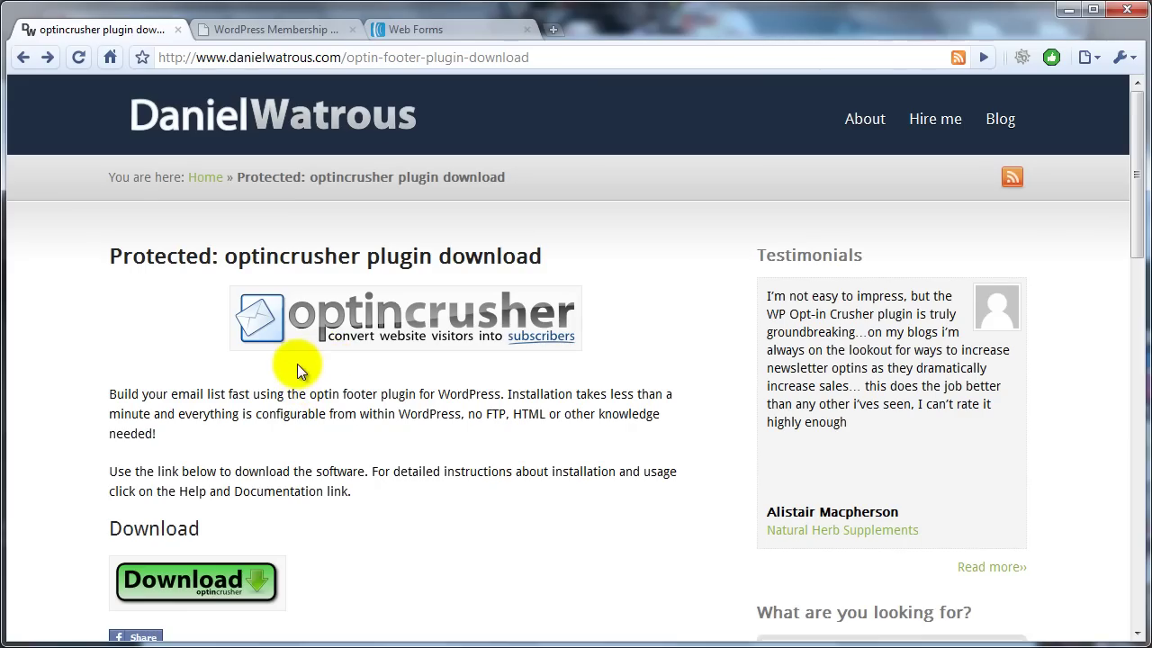
Bring up the folder holding the downloaded zip, enlarging and raising its window.
{"action": "left_click", "coordinate": [396, 640]}
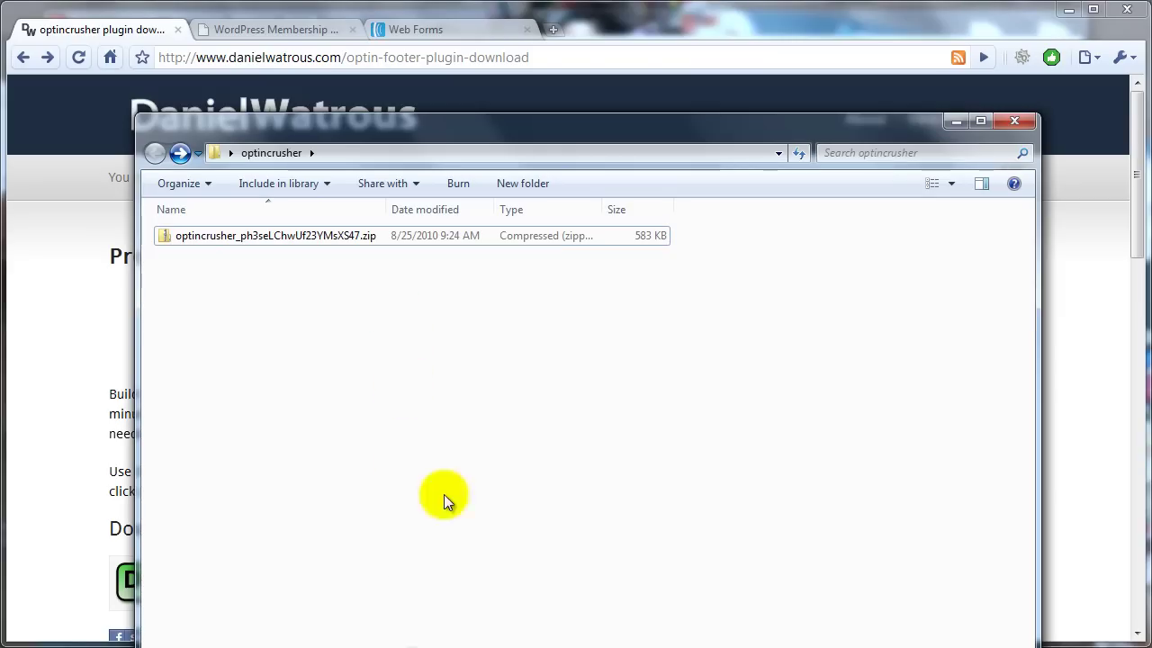
{"action": "left_click_drag", "start_coordinate": [496, 647], "coordinate": [496, 633]}
{"action": "left_click_drag", "start_coordinate": [418, 131], "coordinate": [423, 63]}
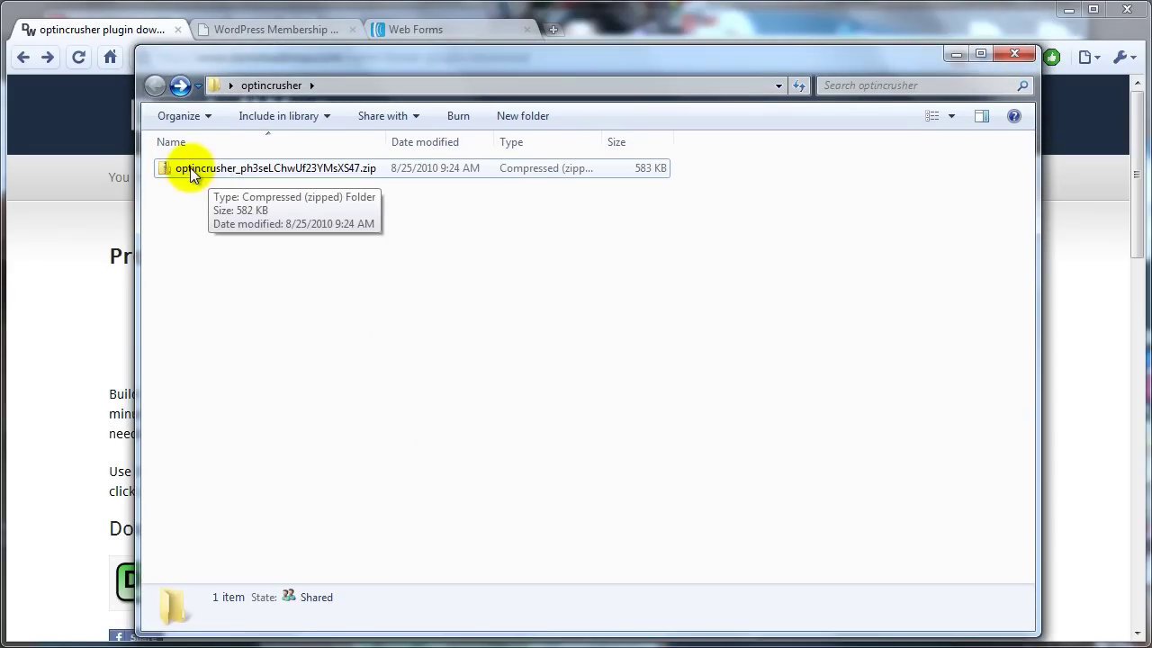
Extract the optincrusher zip without the extra subfolder and open the extracted optincrusher folder.
{"action": "right_click", "coordinate": [189, 168]}
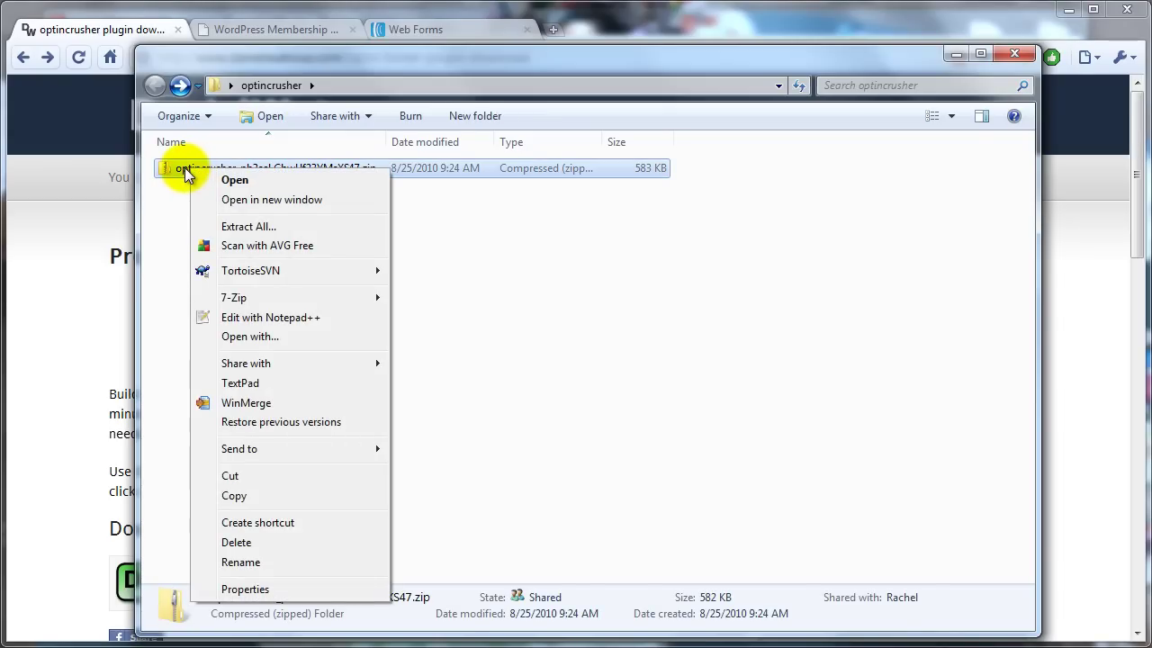
{"action": "left_click", "coordinate": [247, 227]}
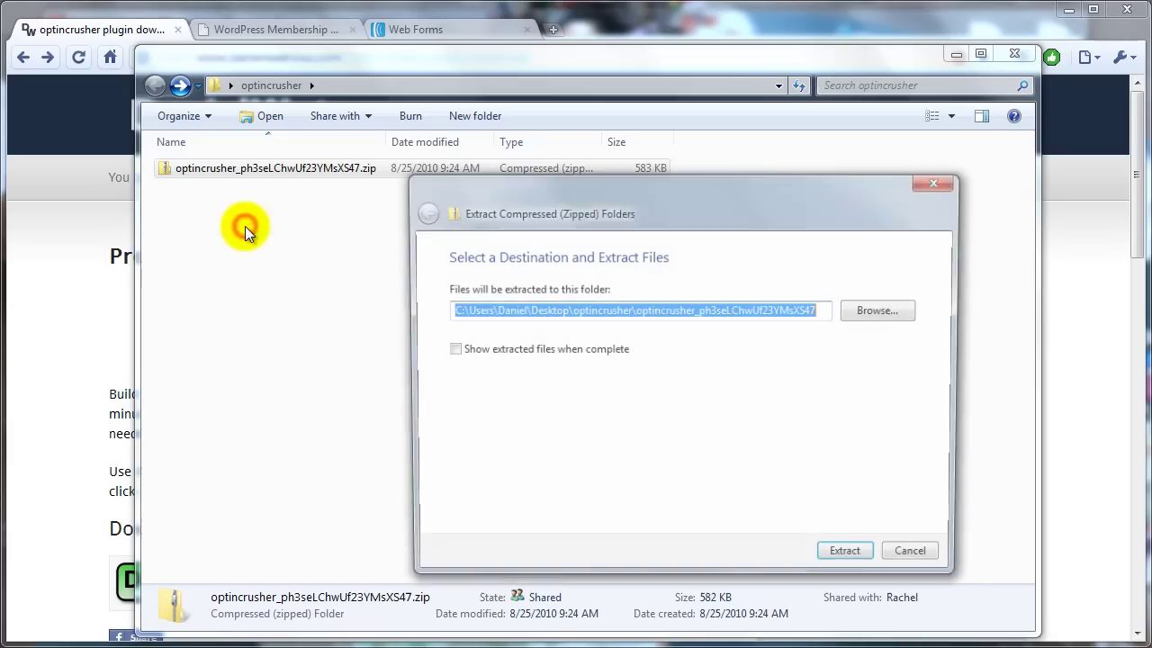
{"action": "left_click_drag", "start_coordinate": [633, 309], "coordinate": [889, 307]}
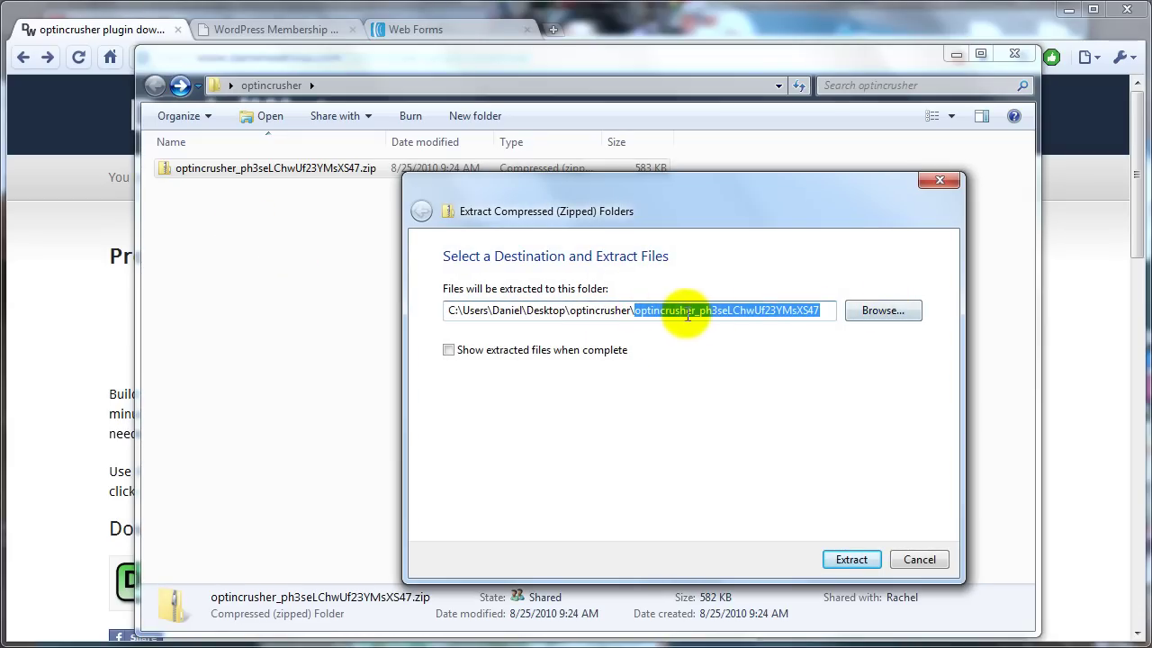
{"action": "key", "text": "BackSpace"}
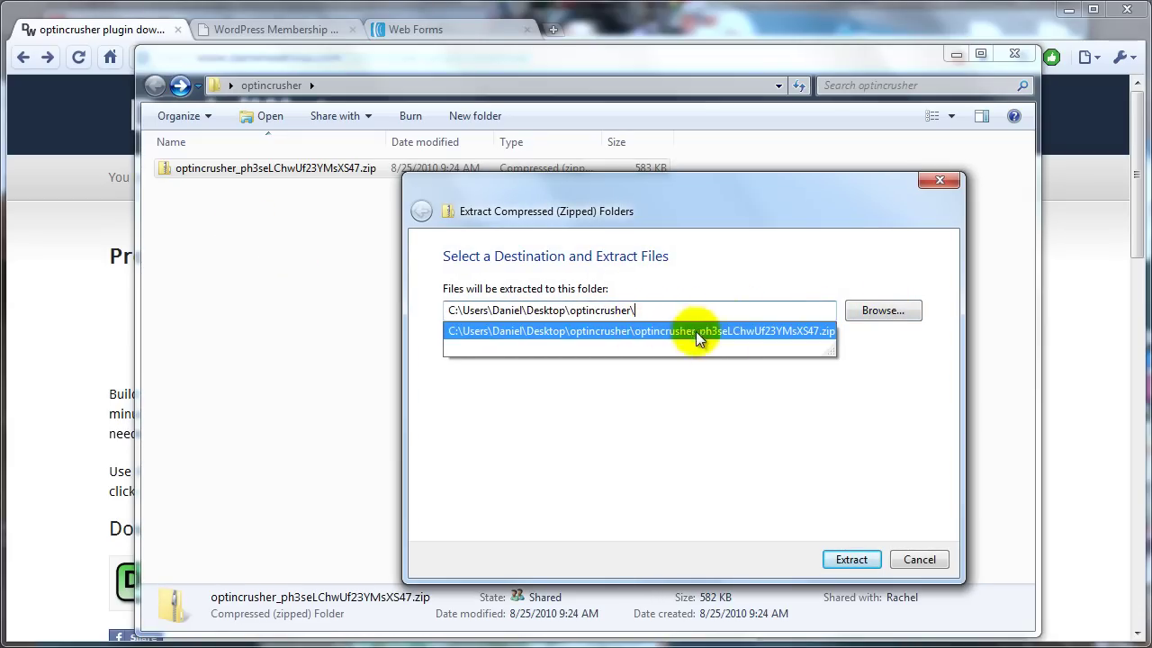
{"action": "left_click", "coordinate": [846, 555]}
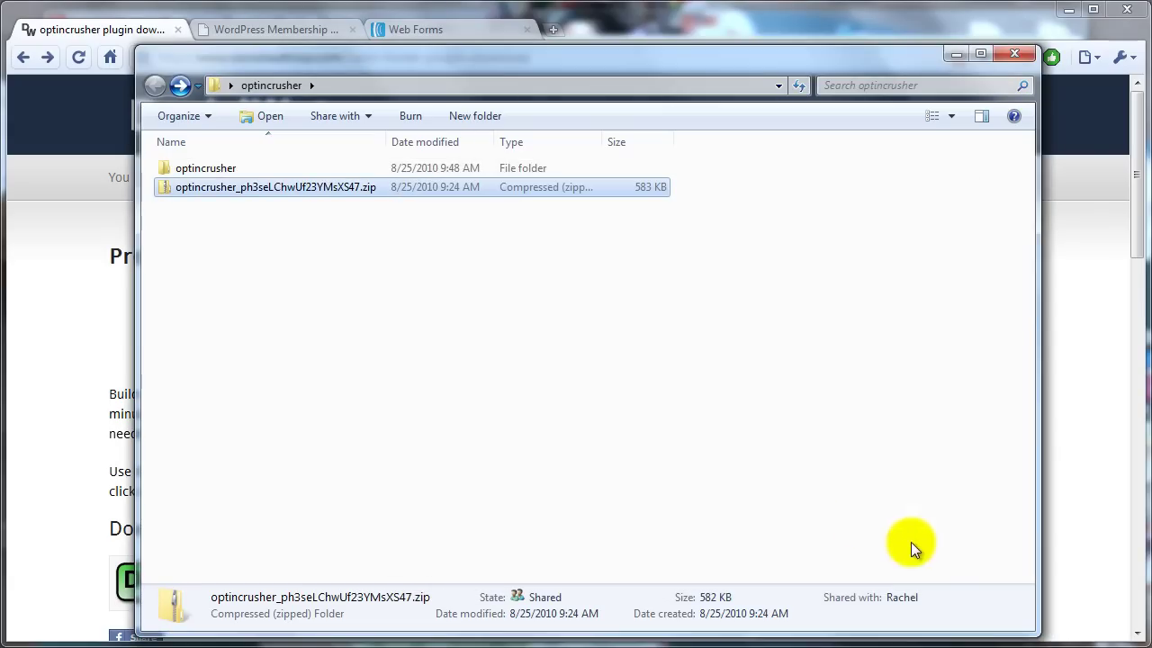
{"action": "double_click", "coordinate": [167, 167]}
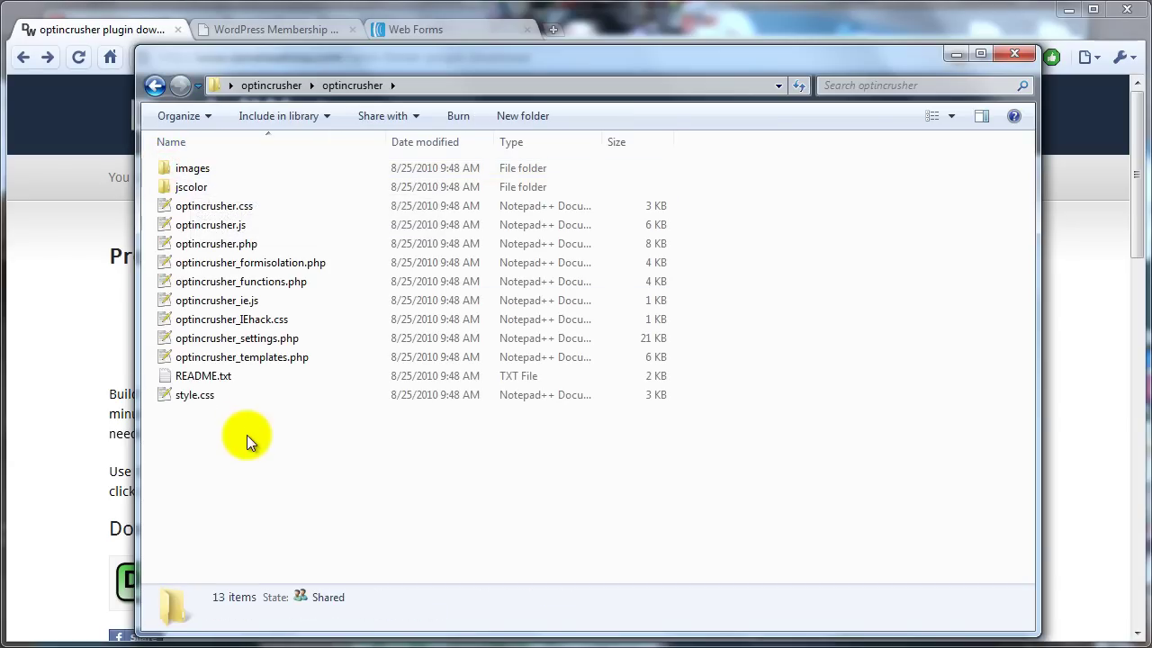
Go to the WordPress admin dashboard of the Membership University site.
{"action": "left_click", "coordinate": [239, 29]}
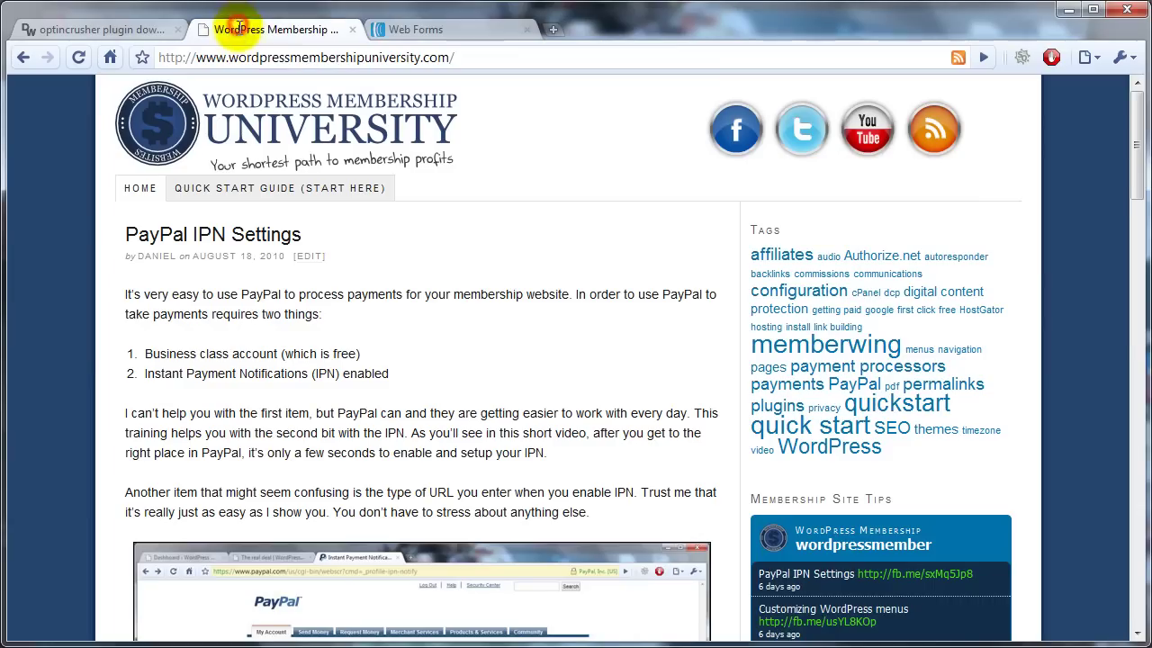
{"action": "left_click", "coordinate": [475, 57]}
{"action": "left_click", "coordinate": [489, 57]}
{"action": "type", "text": "w"}
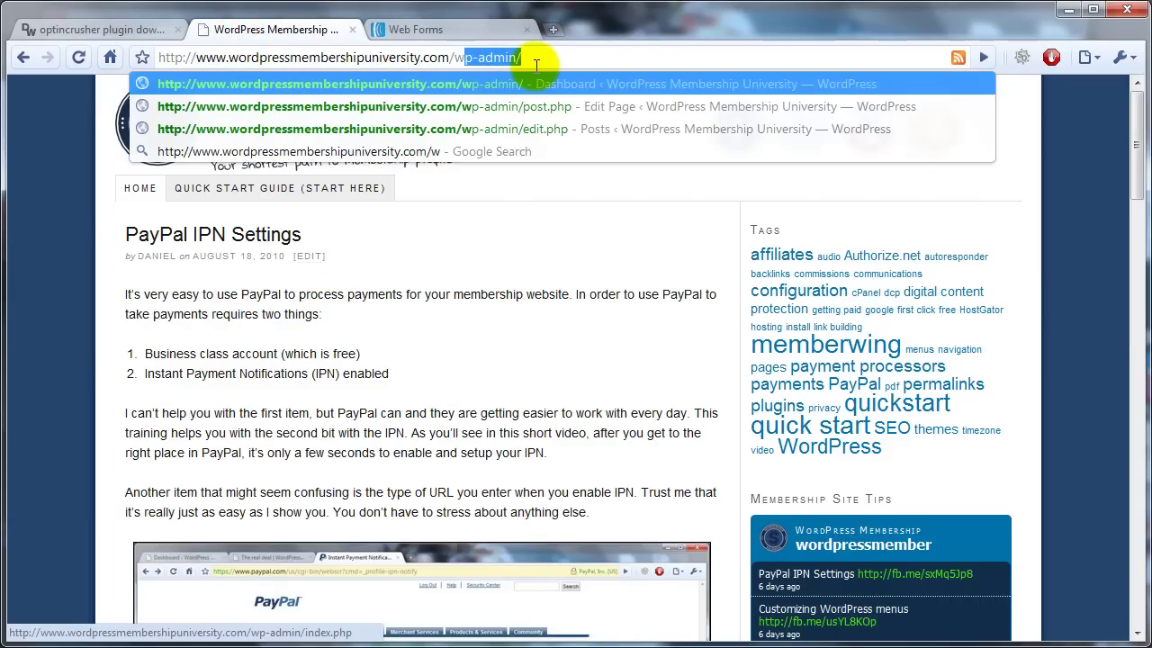
{"action": "key", "text": "Return"}
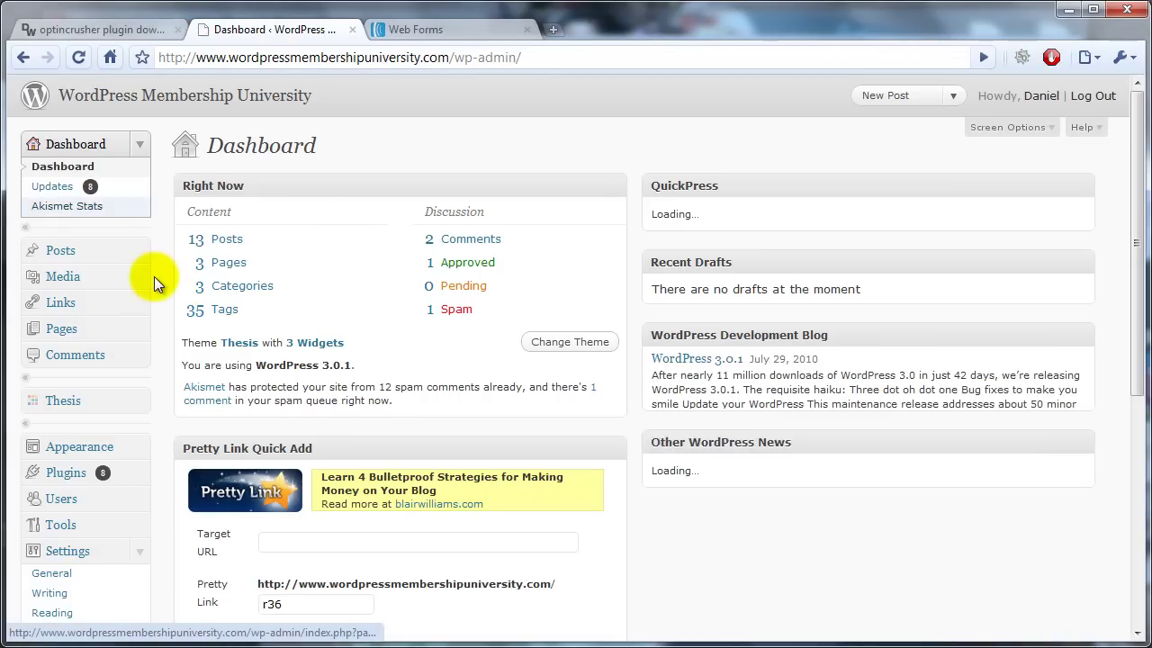
Review the WP Opt-in Crusher settings page, then switch to the FileZilla session.
{"action": "scroll", "coordinate": [154, 293], "scroll_direction": "down", "scroll_amount": 4}
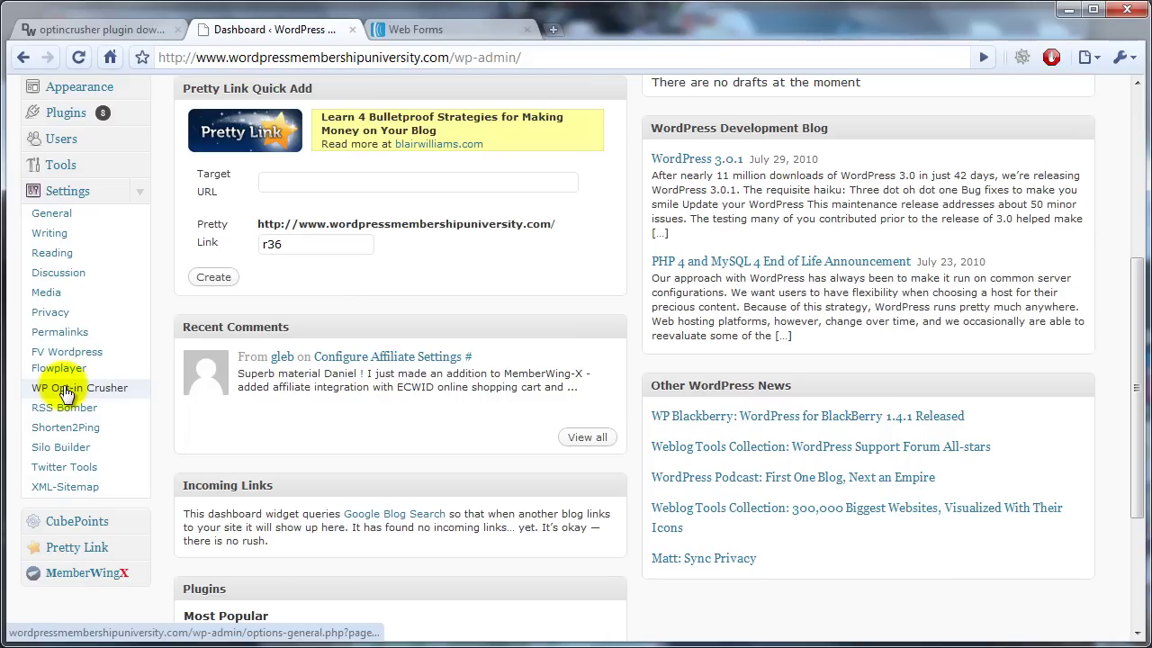
{"action": "left_click", "coordinate": [65, 393]}
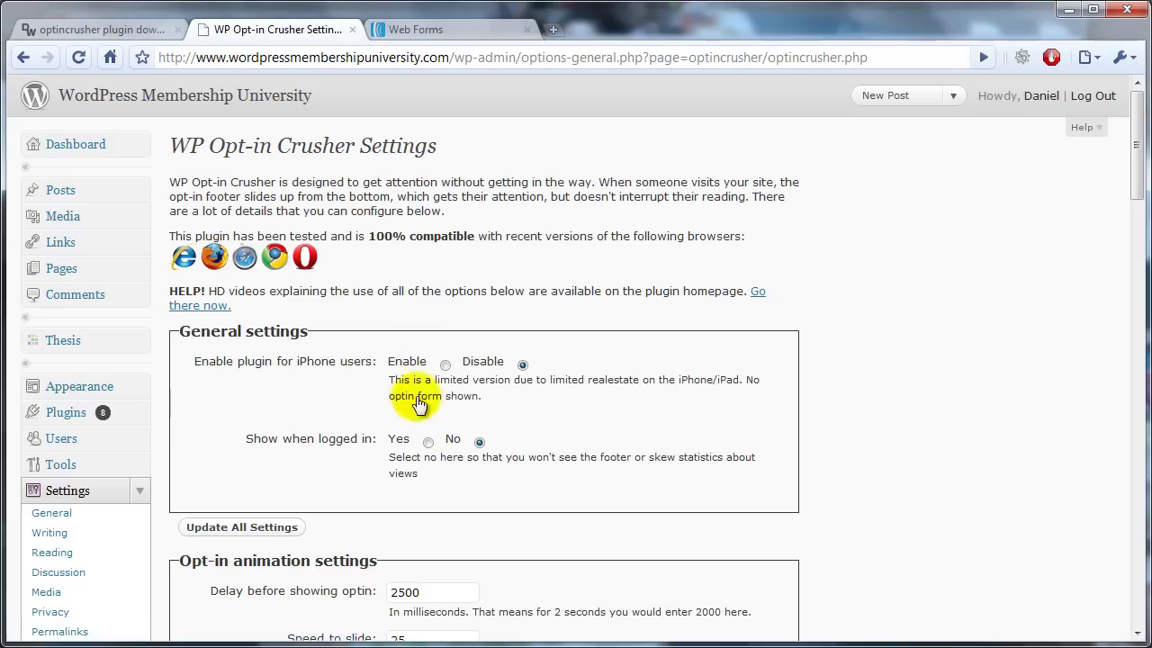
{"action": "scroll", "coordinate": [662, 403], "scroll_direction": "down", "scroll_amount": 3}
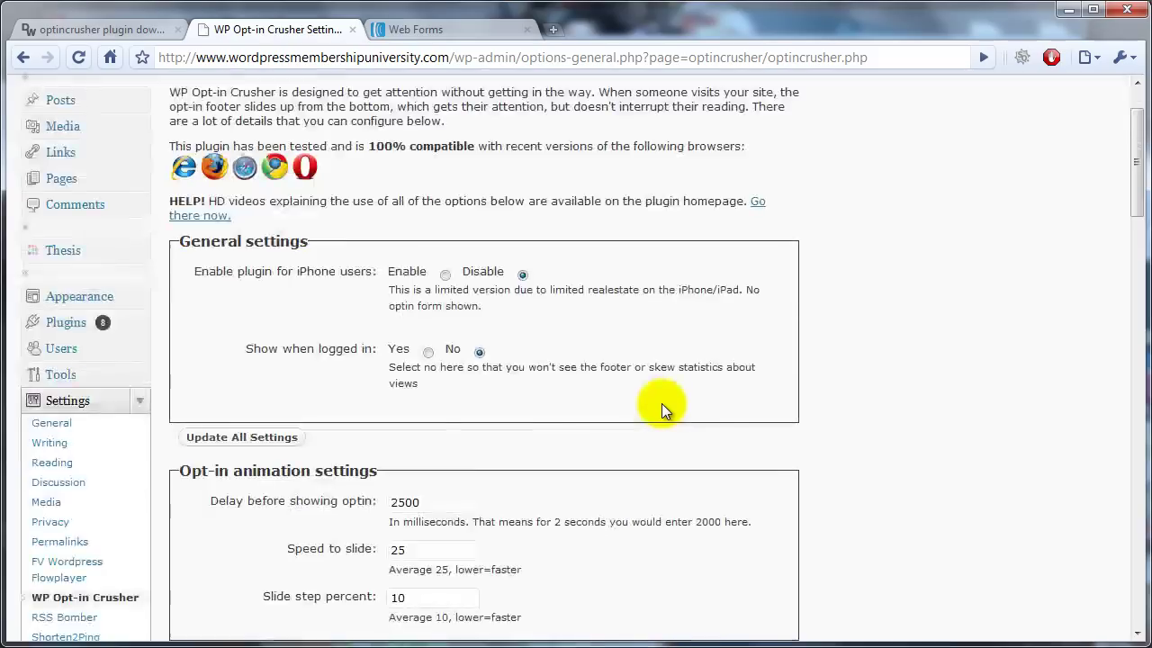
{"action": "scroll", "coordinate": [662, 404], "scroll_direction": "up", "scroll_amount": 3}
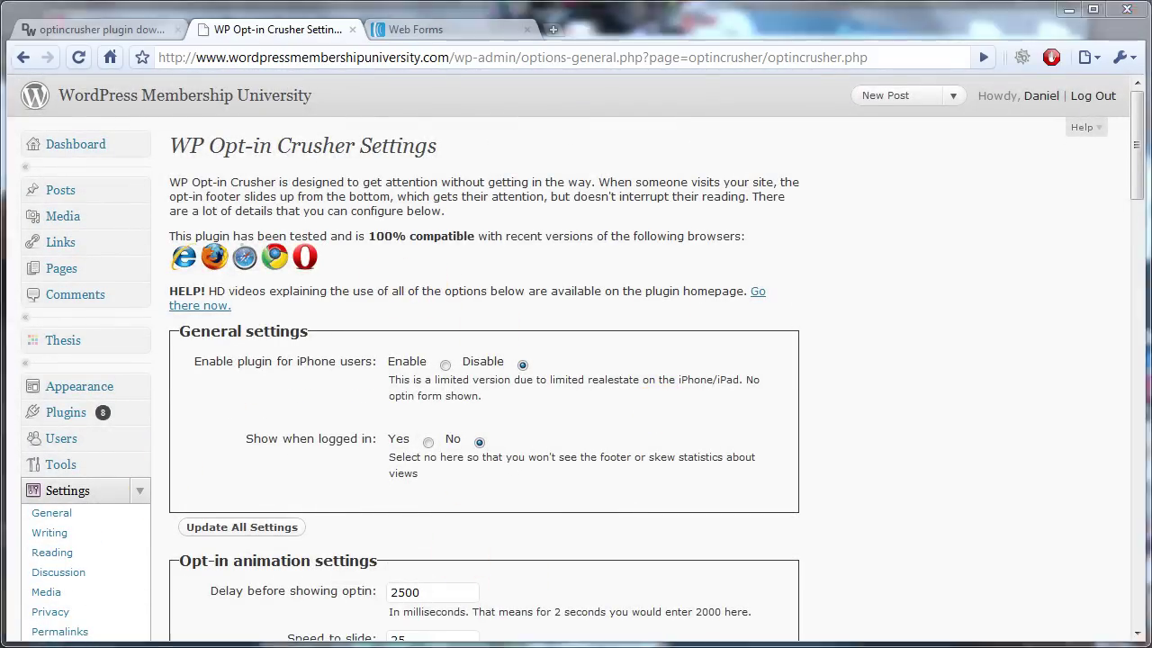
{"action": "key", "text": "alt+Tab"}
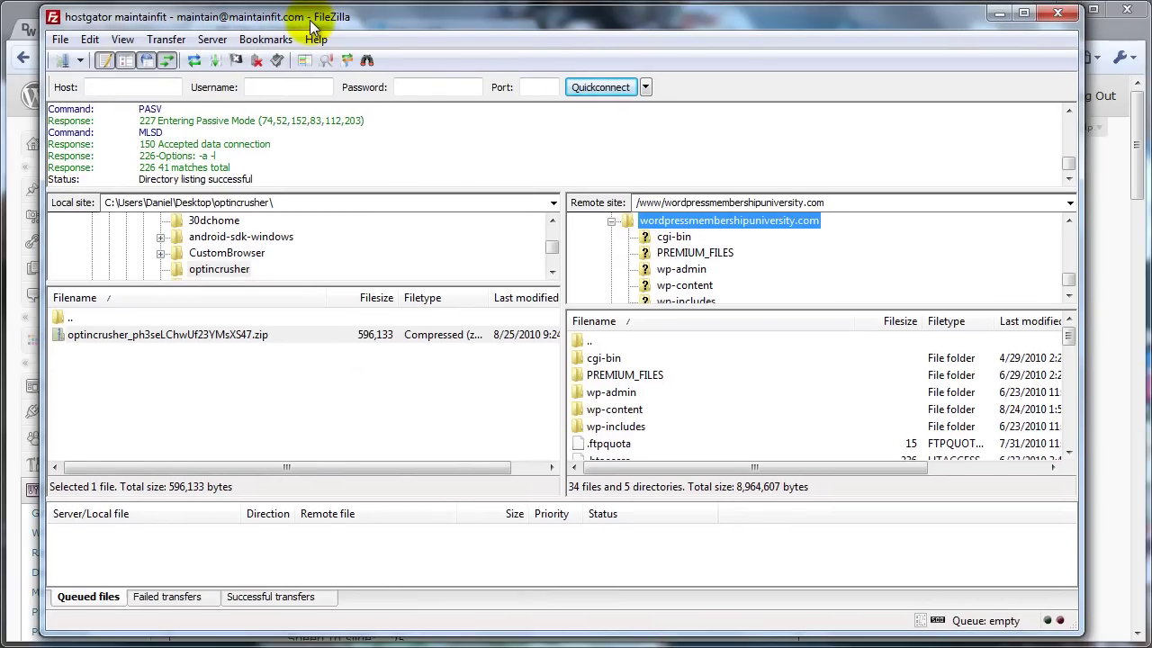
Open wp-content/plugins/optincrusher on the server.
{"action": "left_click_drag", "start_coordinate": [313, 25], "coordinate": [310, 23]}
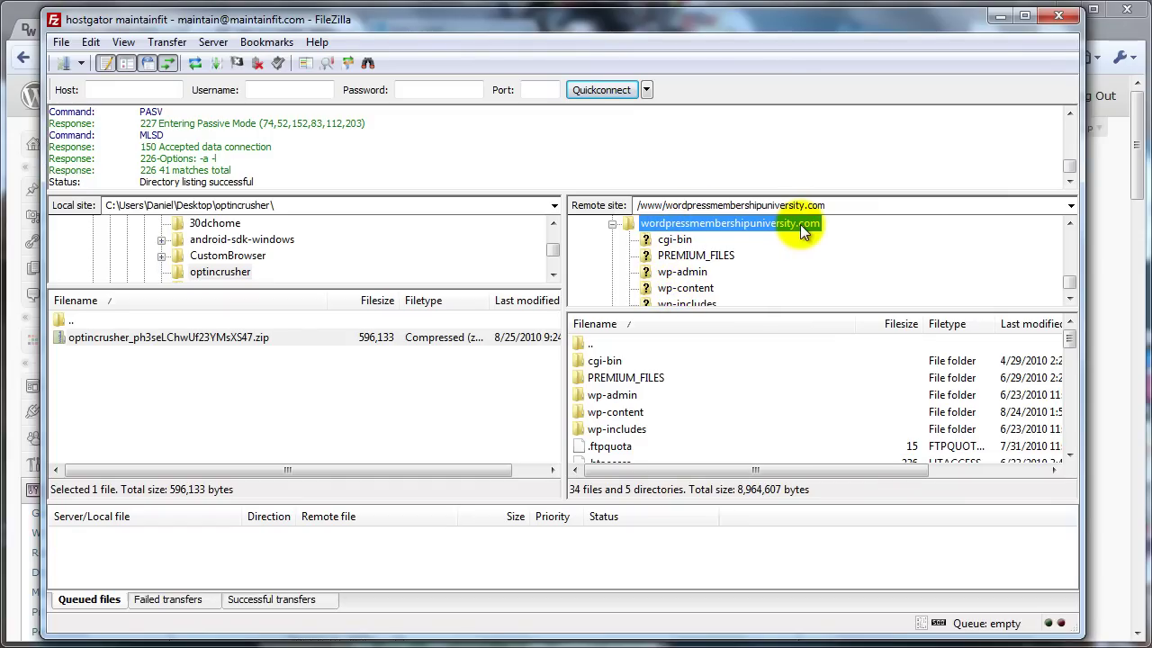
{"action": "double_click", "coordinate": [589, 414]}
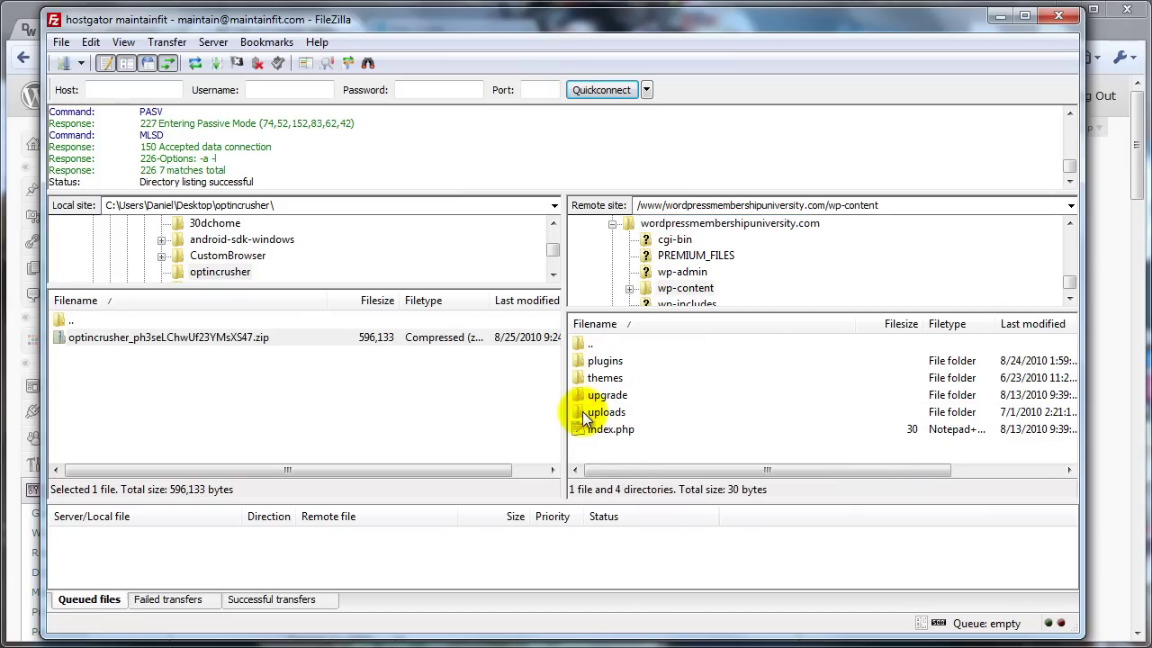
{"action": "double_click", "coordinate": [583, 360]}
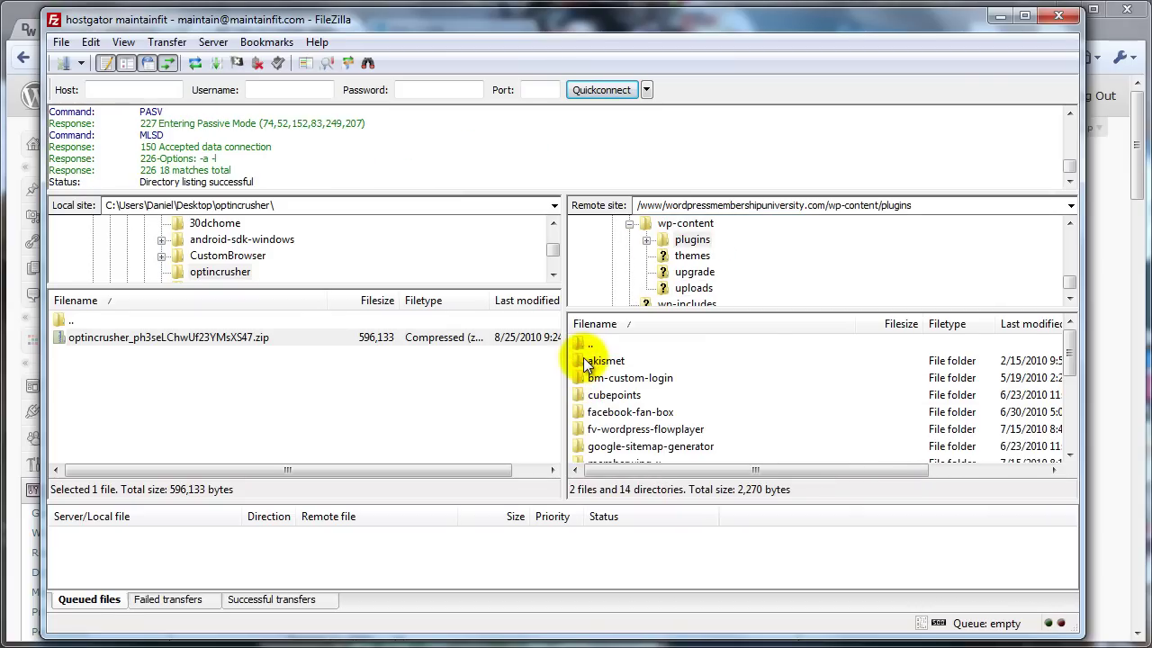
{"action": "left_click_drag", "start_coordinate": [1066, 351], "coordinate": [1070, 375]}
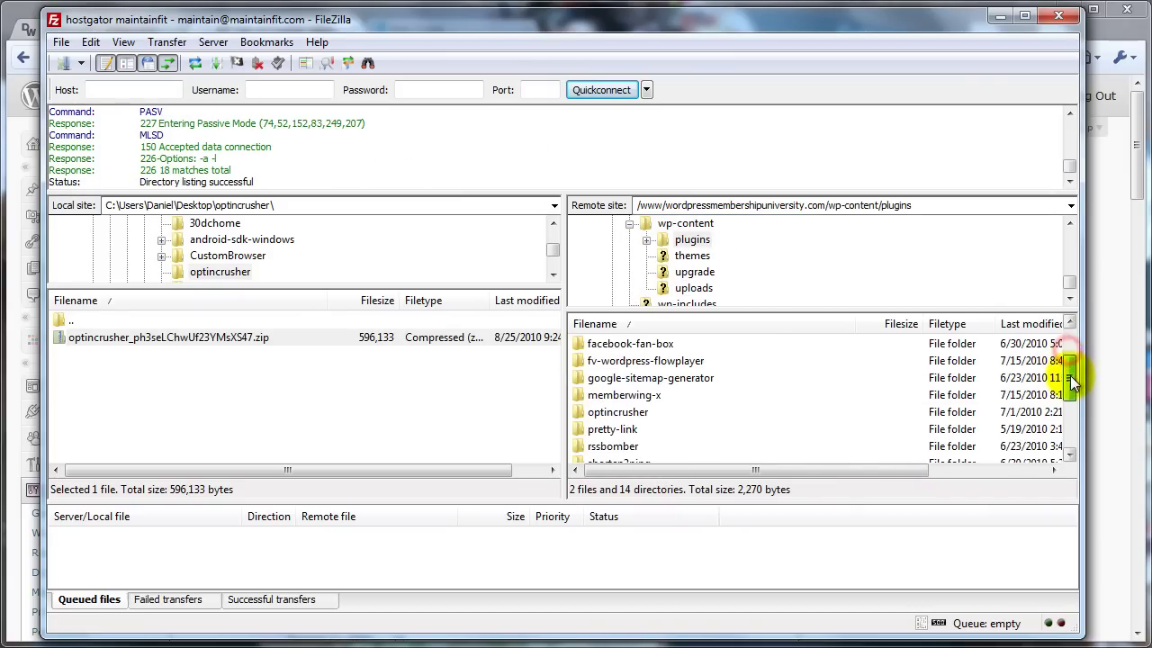
{"action": "double_click", "coordinate": [595, 413]}
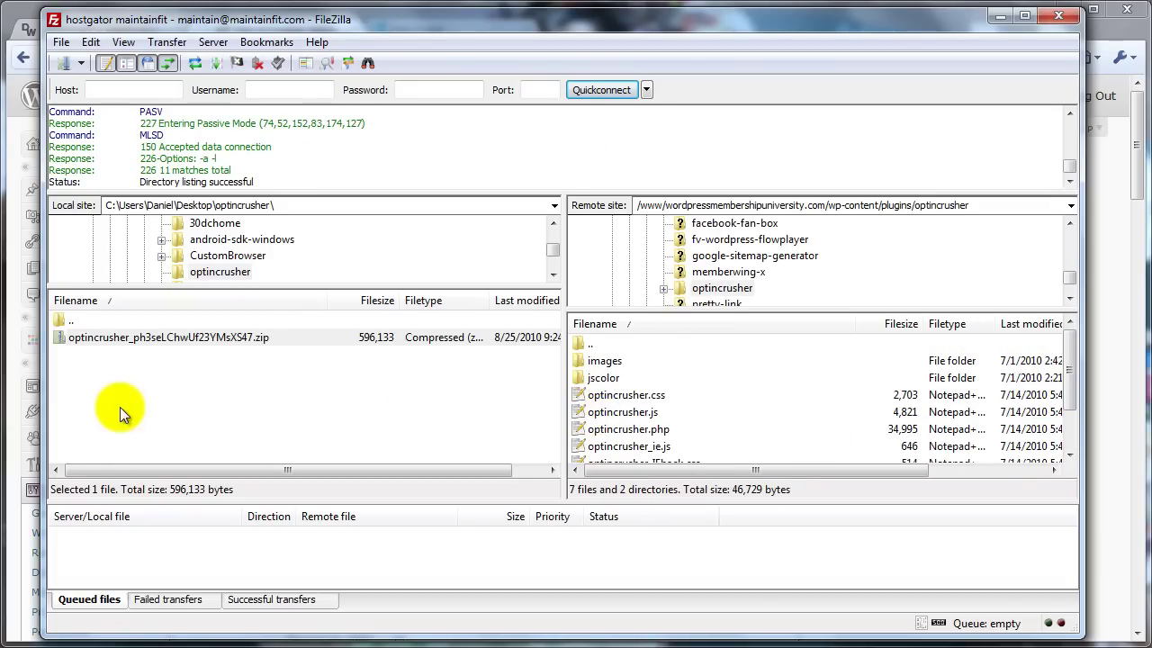
Refresh the local list and open the newly extracted local optincrusher folder.
{"action": "left_click", "coordinate": [94, 380]}
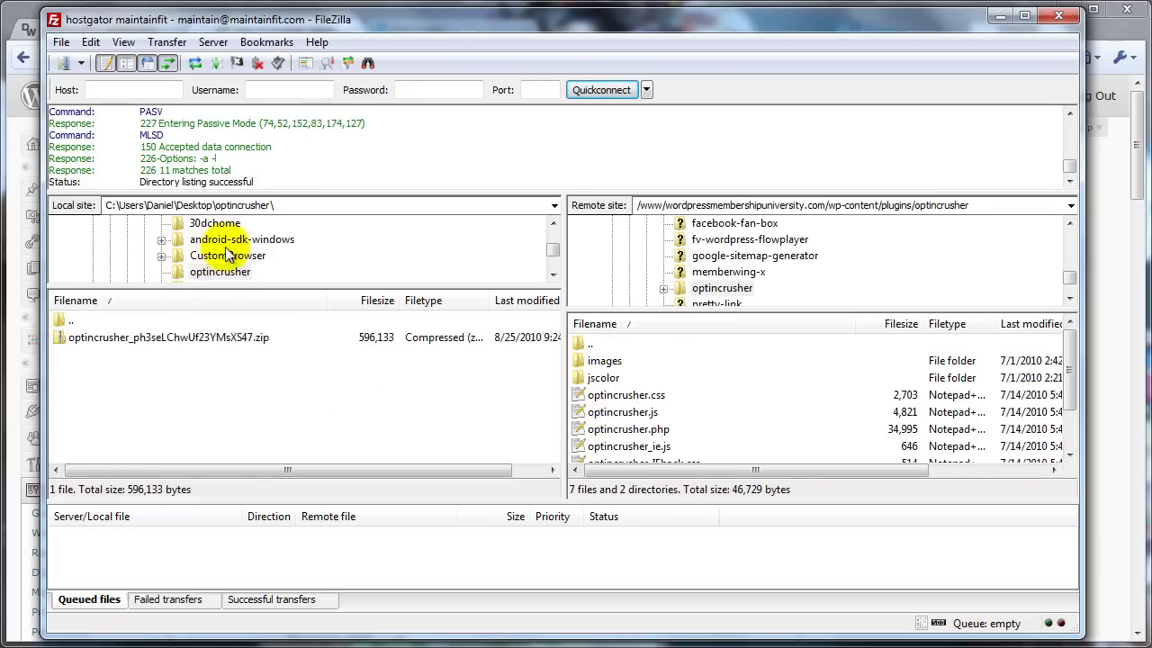
{"action": "right_click", "coordinate": [195, 379]}
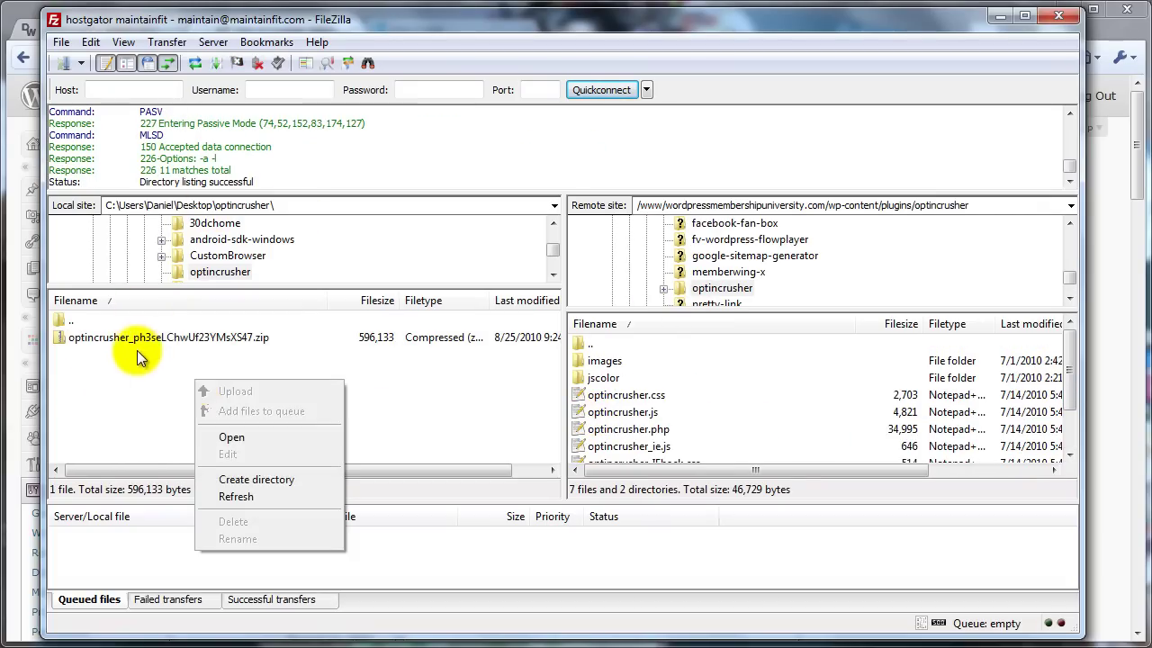
{"action": "left_click", "coordinate": [254, 494]}
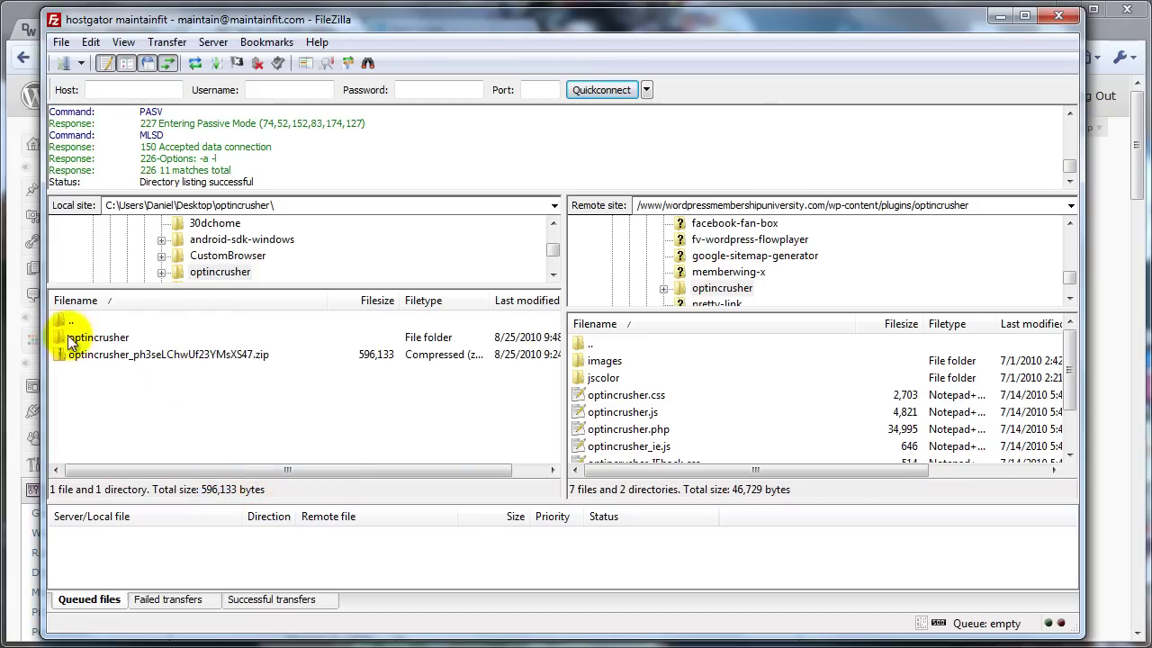
{"action": "double_click", "coordinate": [95, 340]}
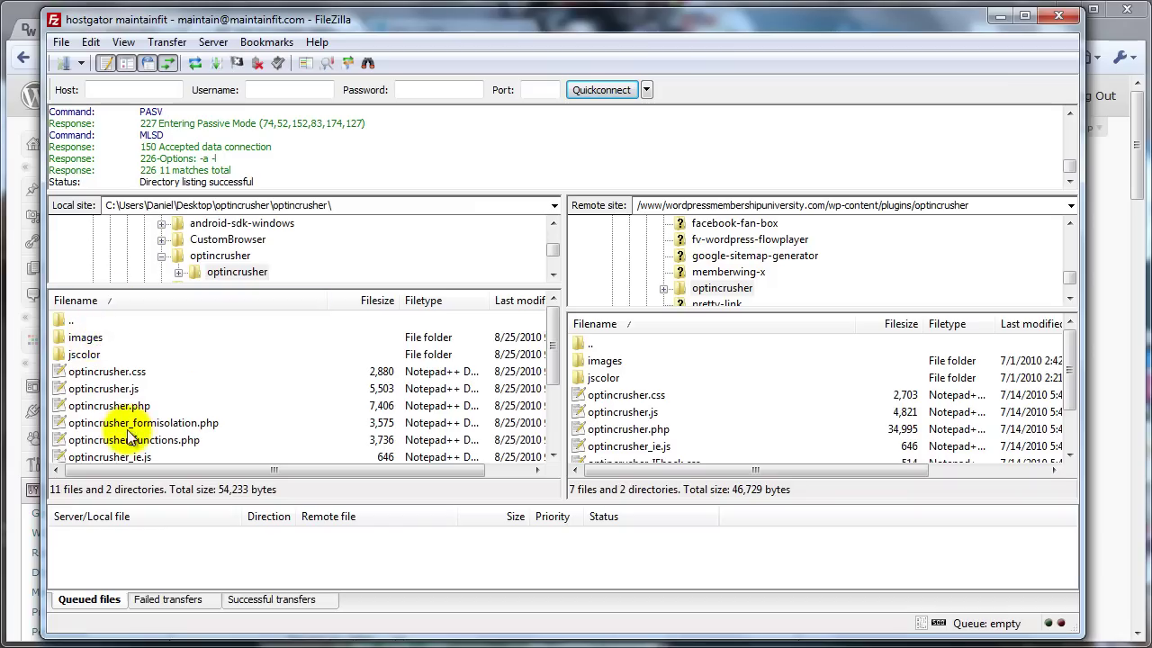
{"action": "left_click", "coordinate": [88, 339]}
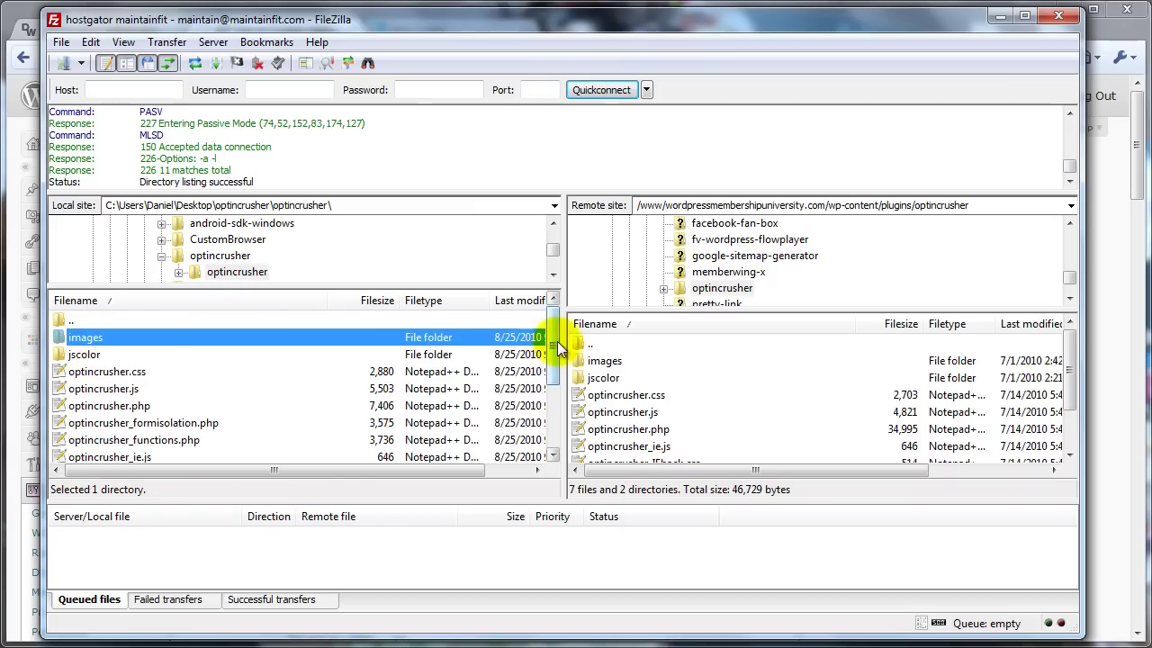
Select every local item from images through style.css: 11 files and 2 folders.
{"action": "left_click_drag", "start_coordinate": [554, 350], "coordinate": [548, 411]}
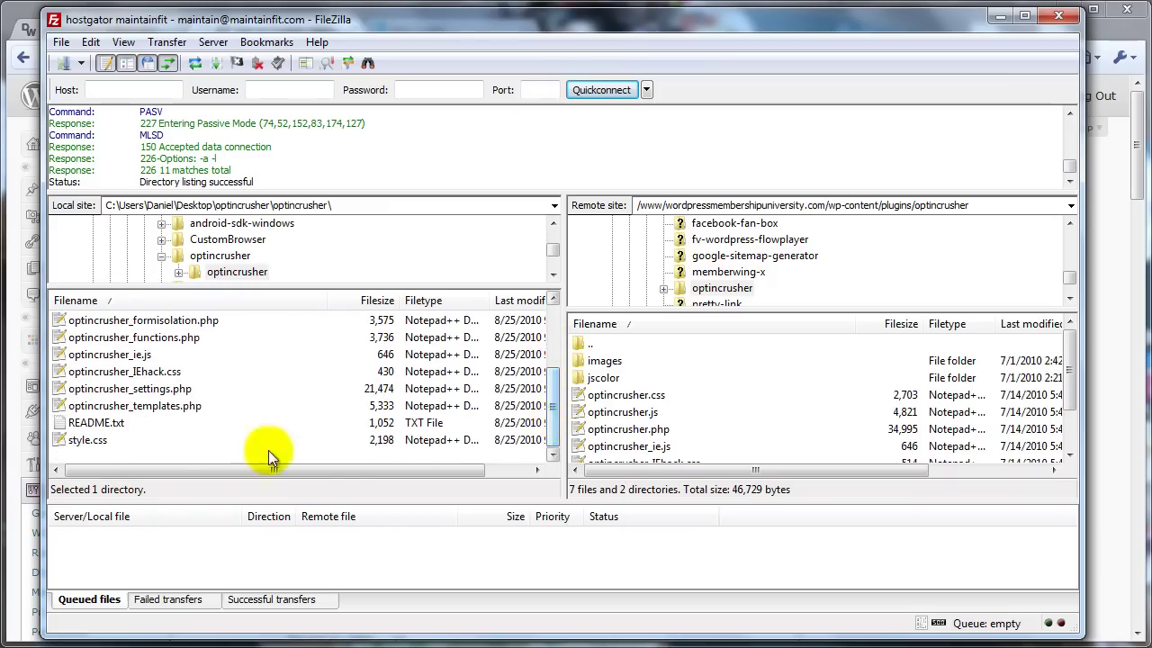
{"action": "left_click", "coordinate": [99, 443], "text": "shift"}
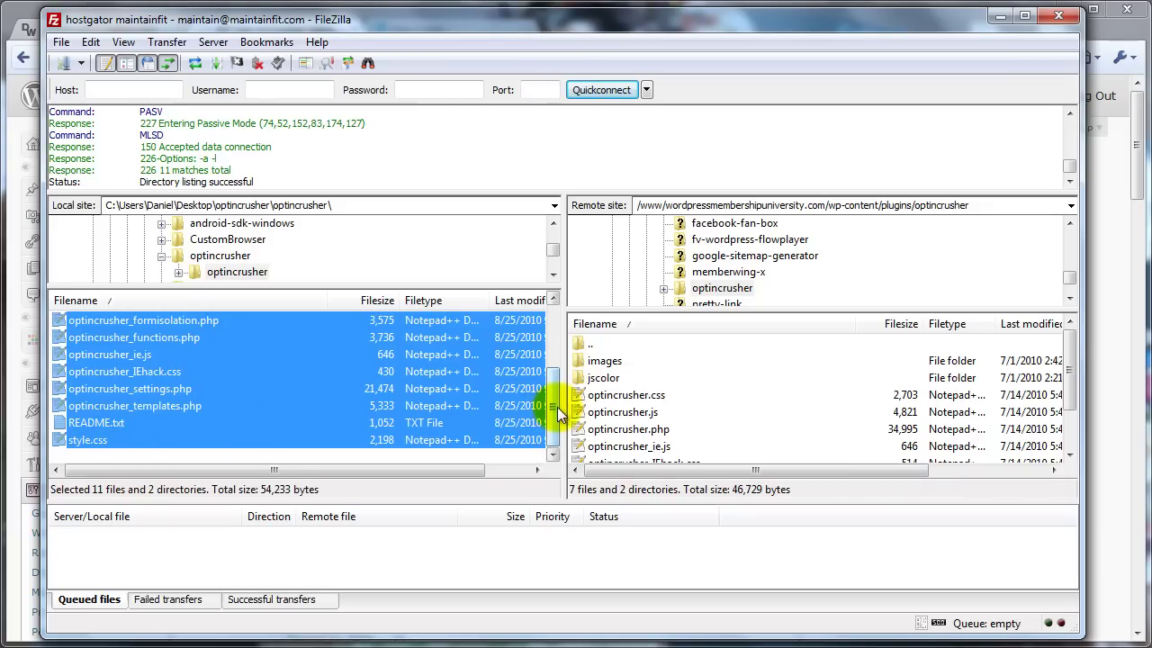
{"action": "left_click_drag", "start_coordinate": [557, 406], "coordinate": [548, 348]}
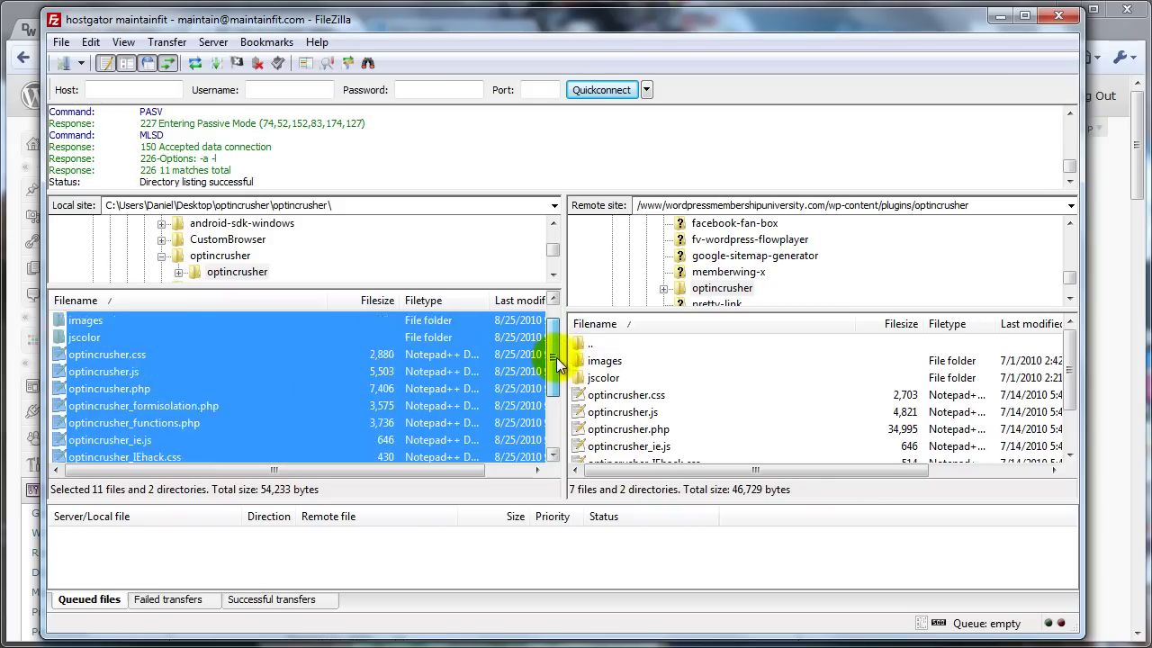
{"action": "left_click", "coordinate": [77, 340]}
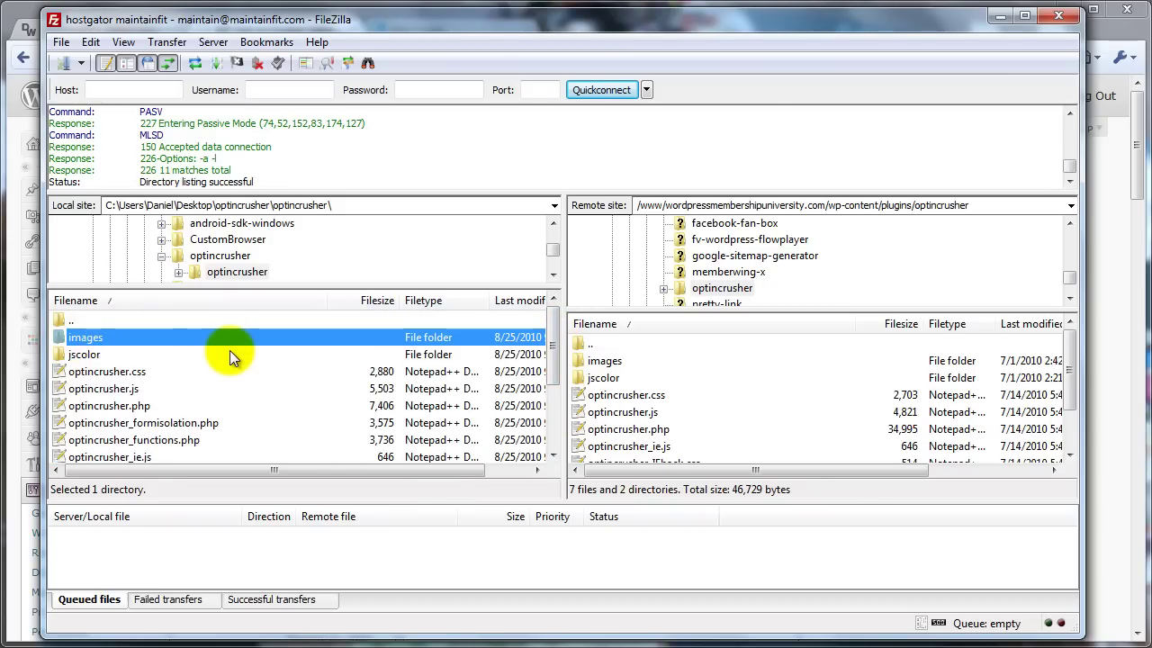
{"action": "key", "text": "shift+Down"}
{"action": "key", "text": "shift+Down"}
{"action": "key", "text": "shift+Down"}
{"action": "key", "text": "shift+Down"}
{"action": "key", "text": "shift+Down"}
{"action": "key", "text": "shift+Down"}
{"action": "key", "text": "shift+Down"}
{"action": "key", "text": "shift+Down"}
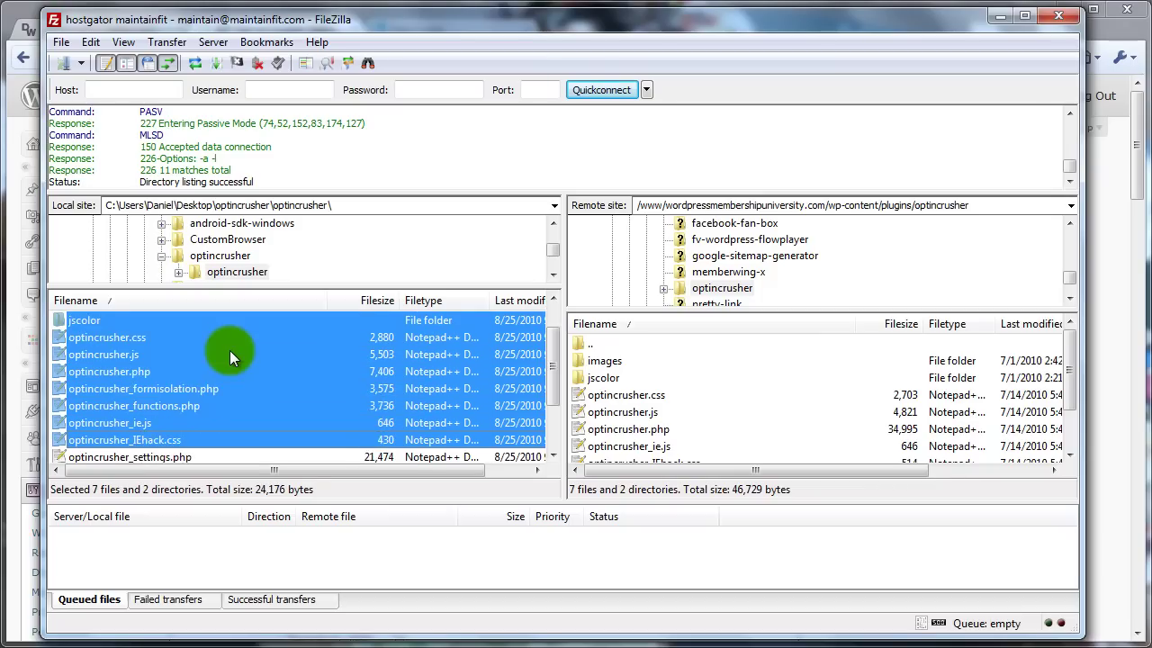
{"action": "key", "text": "shift+Down"}
{"action": "key", "text": "shift+Down"}
{"action": "key", "text": "shift+Down"}
{"action": "key", "text": "shift+Down"}
{"action": "scroll", "coordinate": [229, 350], "scroll_direction": "up", "scroll_amount": 2}
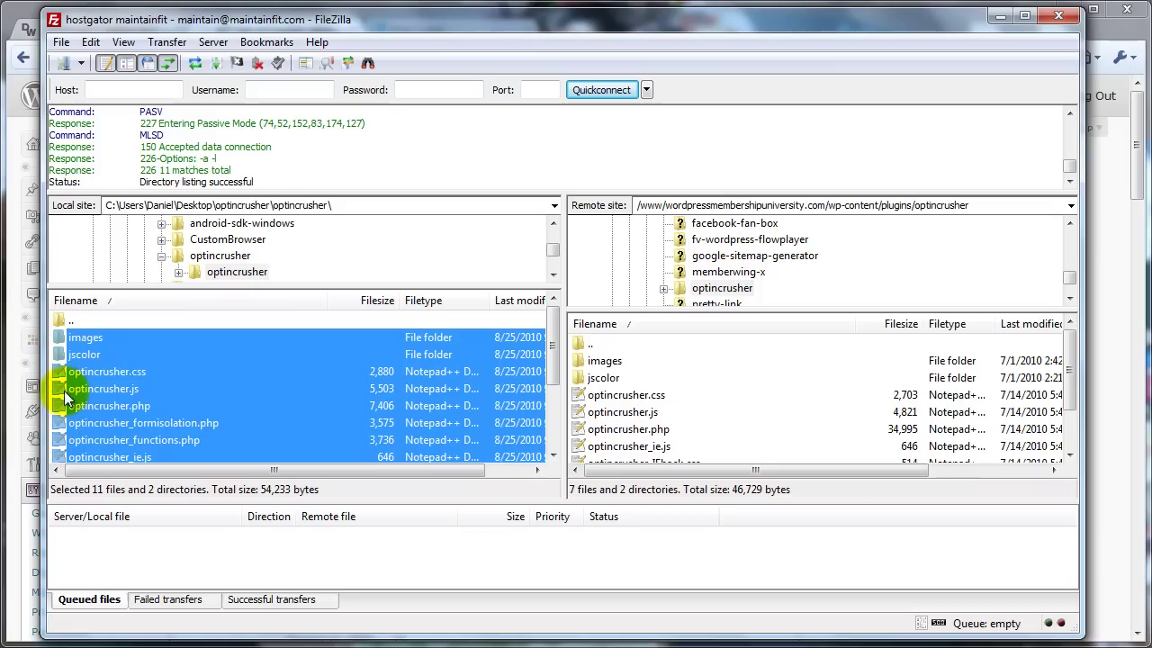
Upload the selected files to the server's optincrusher folder, overwriting existing files for the whole queue.
{"action": "left_click_drag", "start_coordinate": [64, 391], "coordinate": [660, 408]}
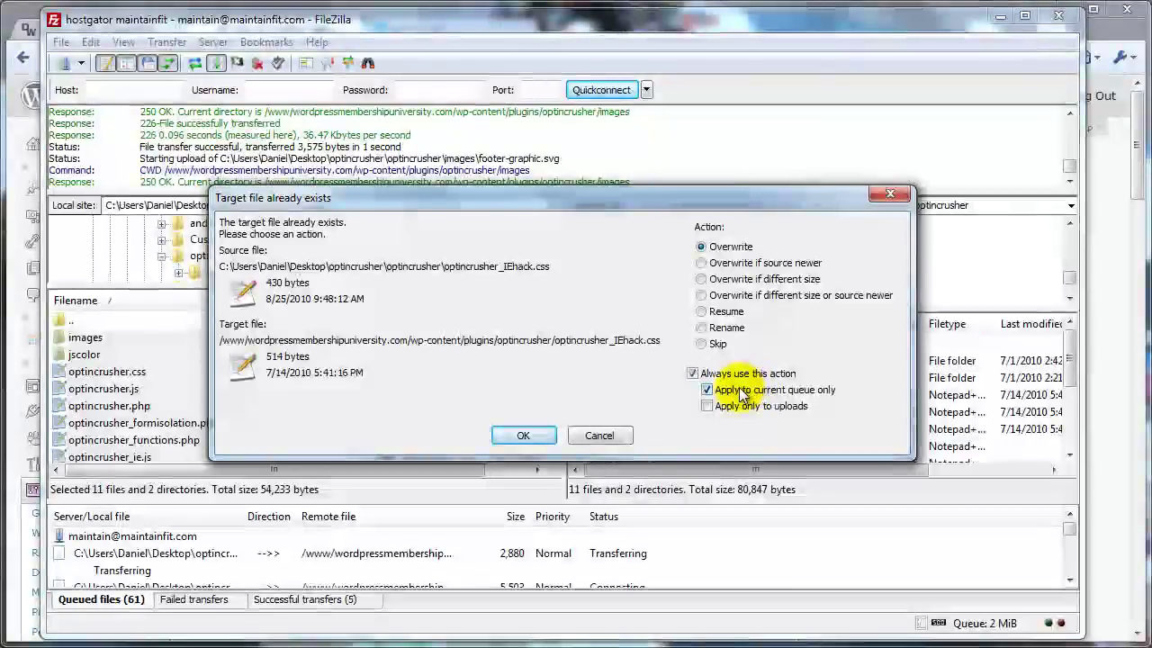
{"action": "left_click", "coordinate": [511, 437]}
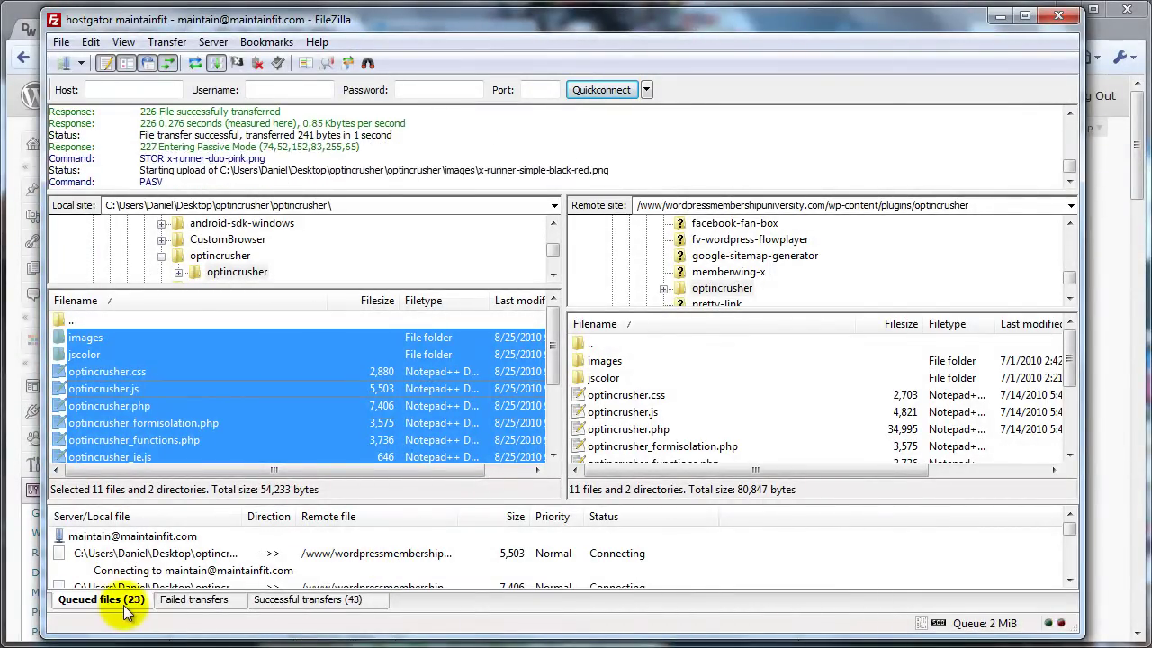
{"action": "left_click_drag", "start_coordinate": [334, 354], "coordinate": [654, 466]}
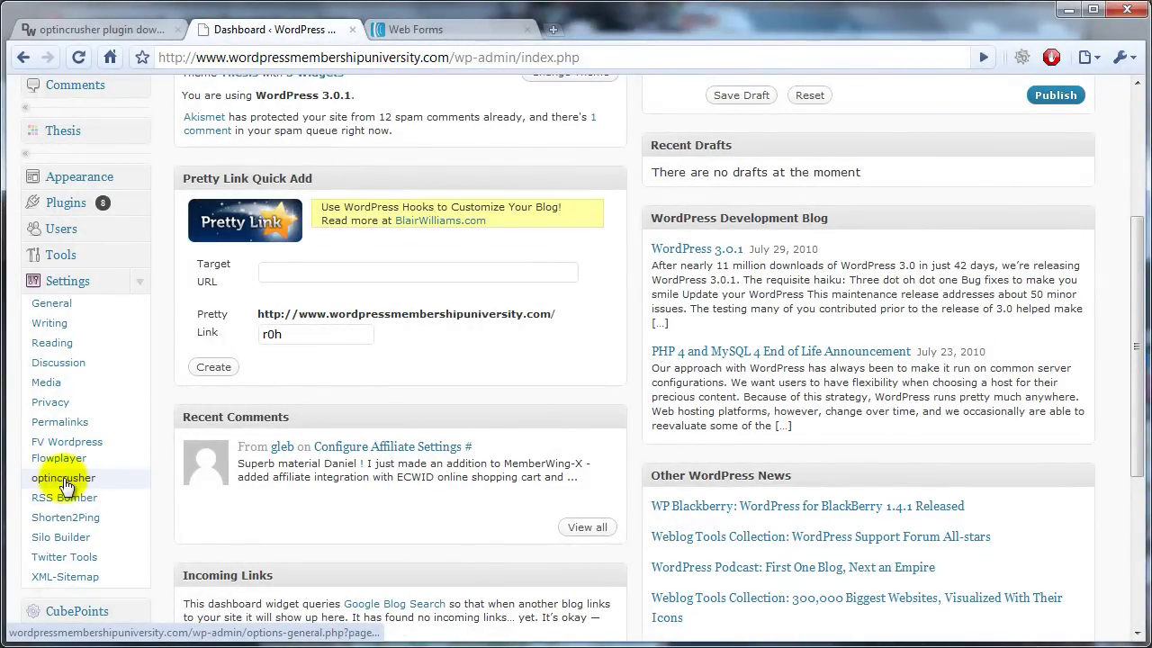
Open Settings > optincrusher and look over the updated settings page.
{"action": "left_click", "coordinate": [65, 481]}
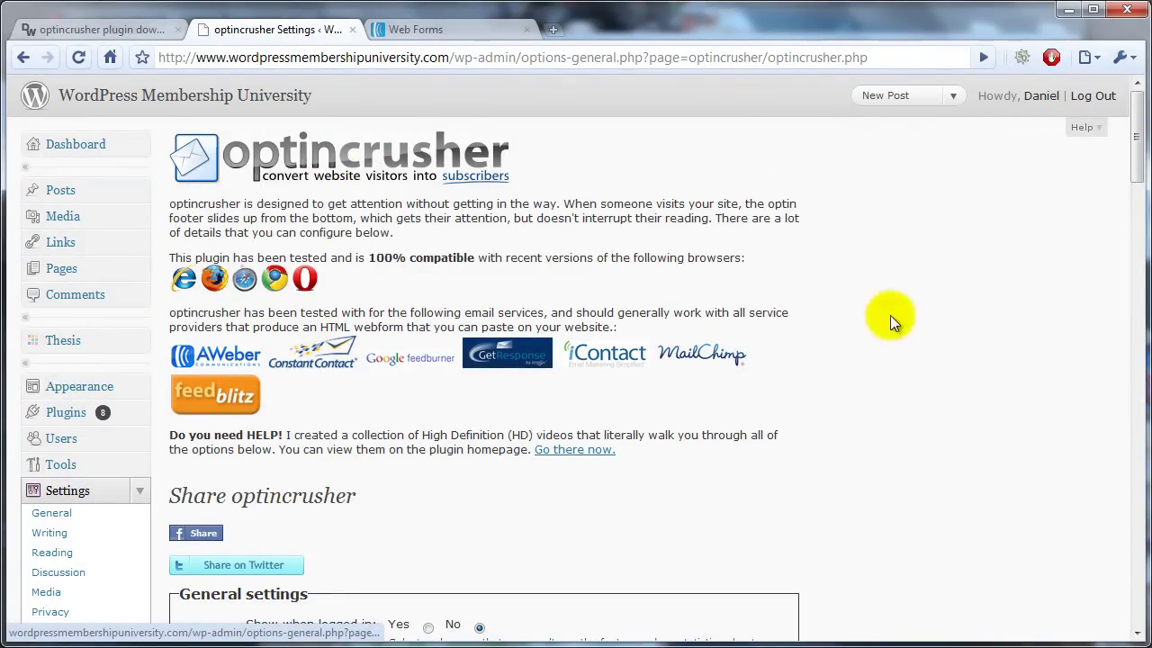
{"action": "scroll", "coordinate": [916, 415], "scroll_direction": "down", "scroll_amount": 4}
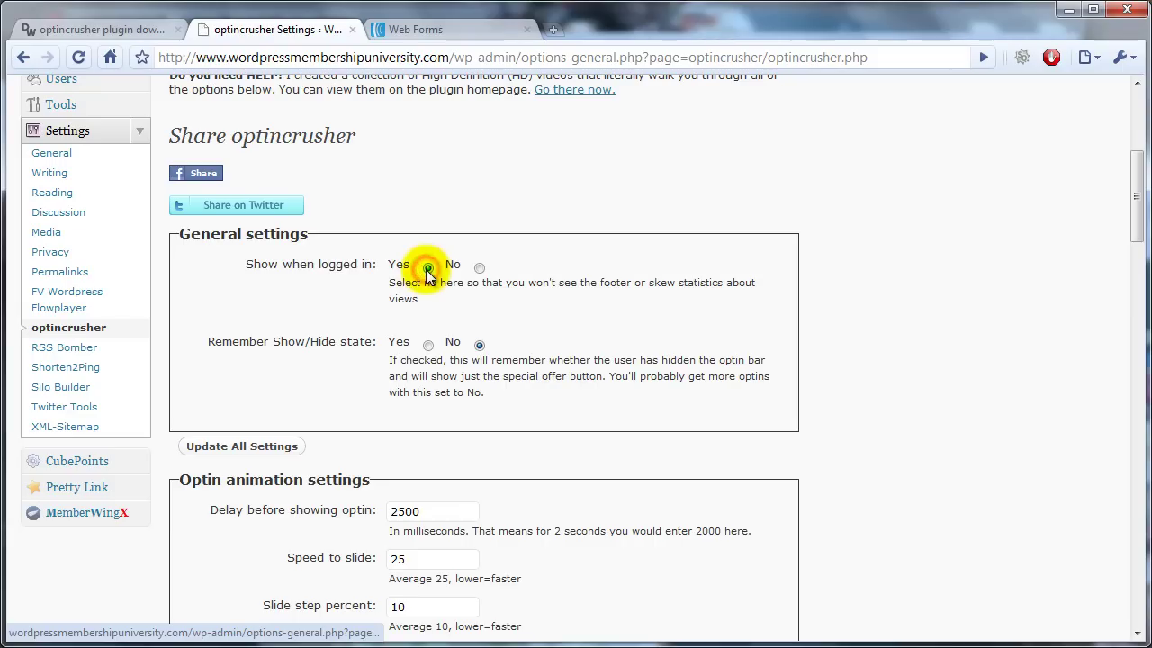
Save the 'Show when logged in' change, review the optin form box, then go to AWeber Web Forms.
{"action": "left_click", "coordinate": [279, 441]}
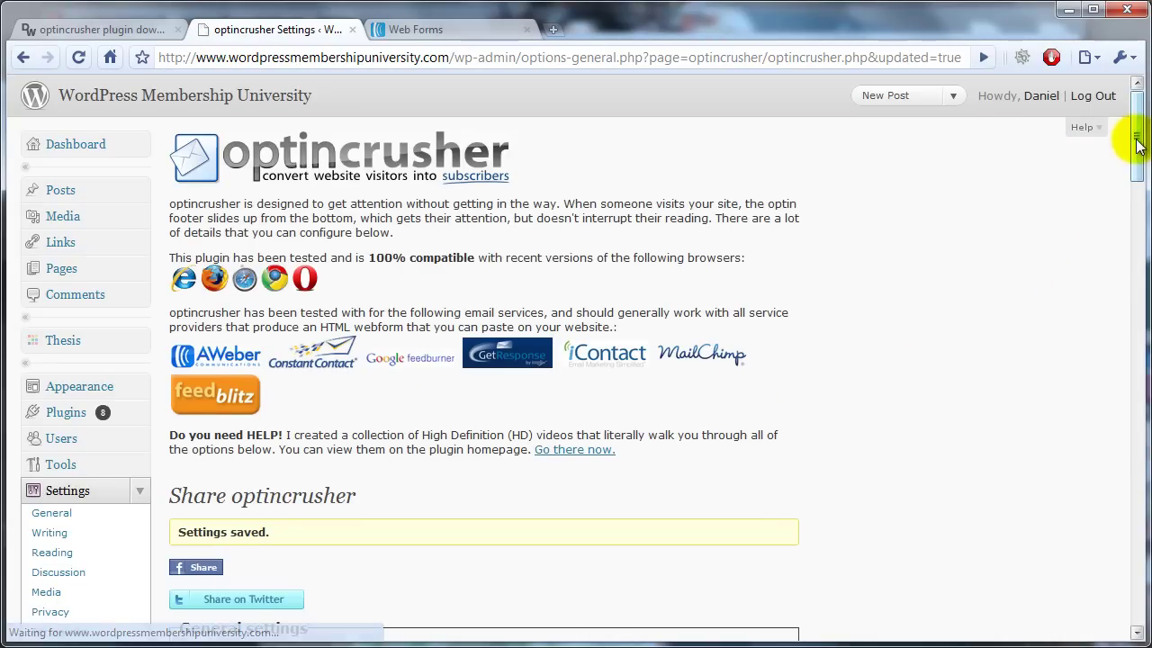
{"action": "left_click_drag", "start_coordinate": [1134, 121], "coordinate": [1111, 535]}
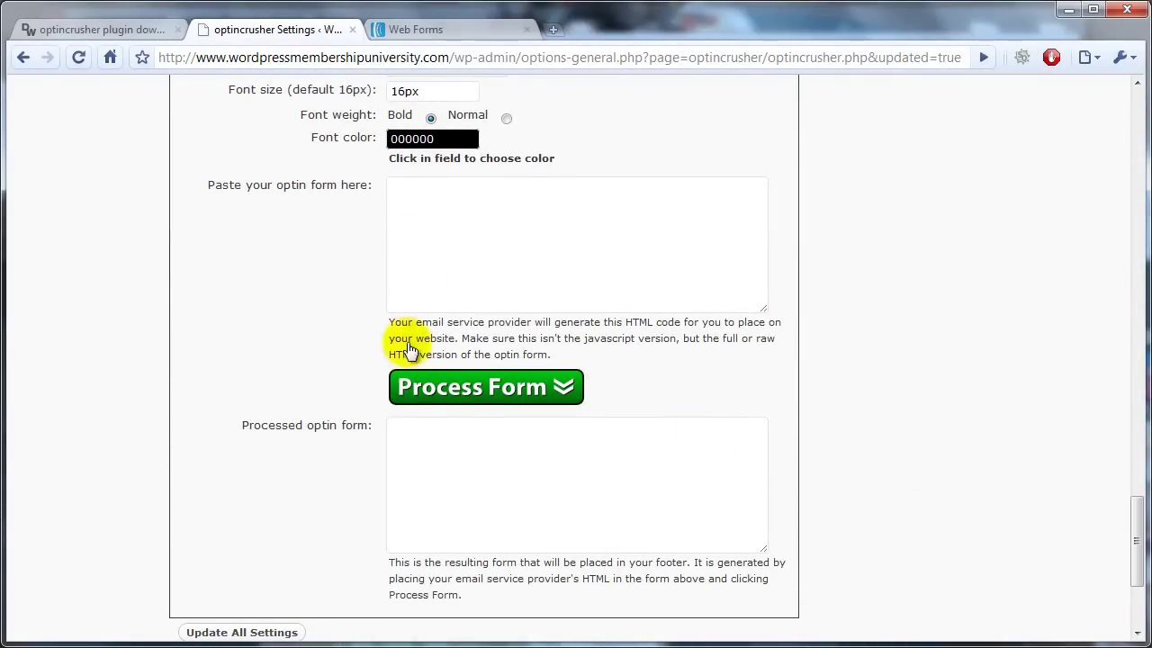
{"action": "scroll", "coordinate": [329, 346], "scroll_direction": "up", "scroll_amount": 2}
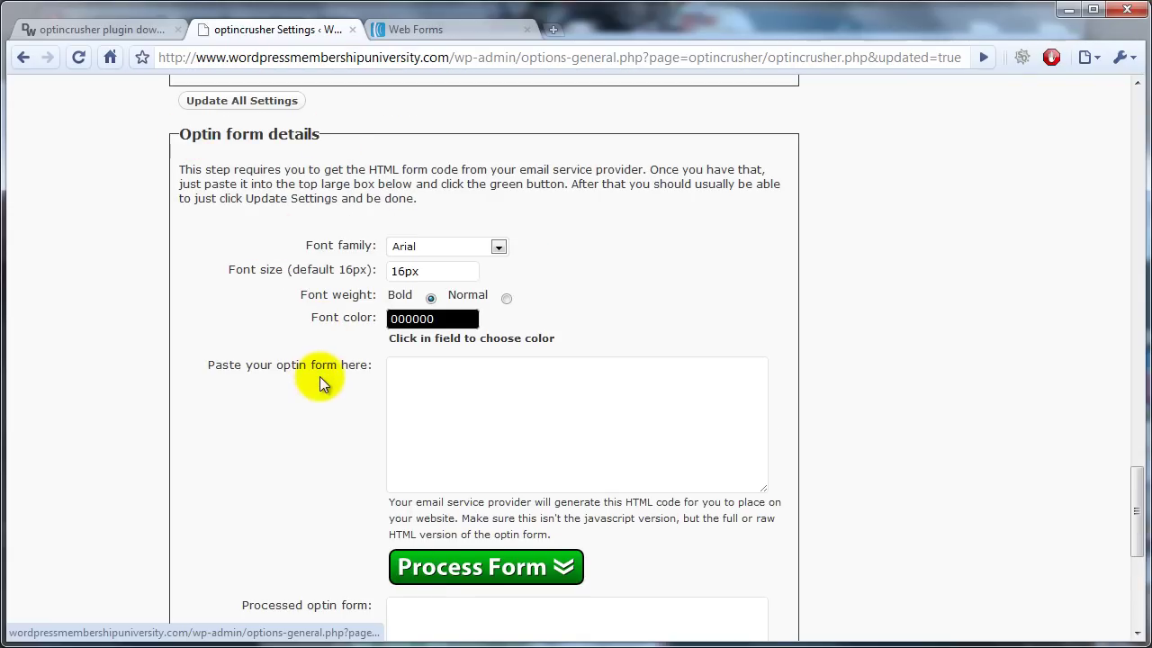
{"action": "scroll", "coordinate": [320, 376], "scroll_direction": "down", "scroll_amount": 2}
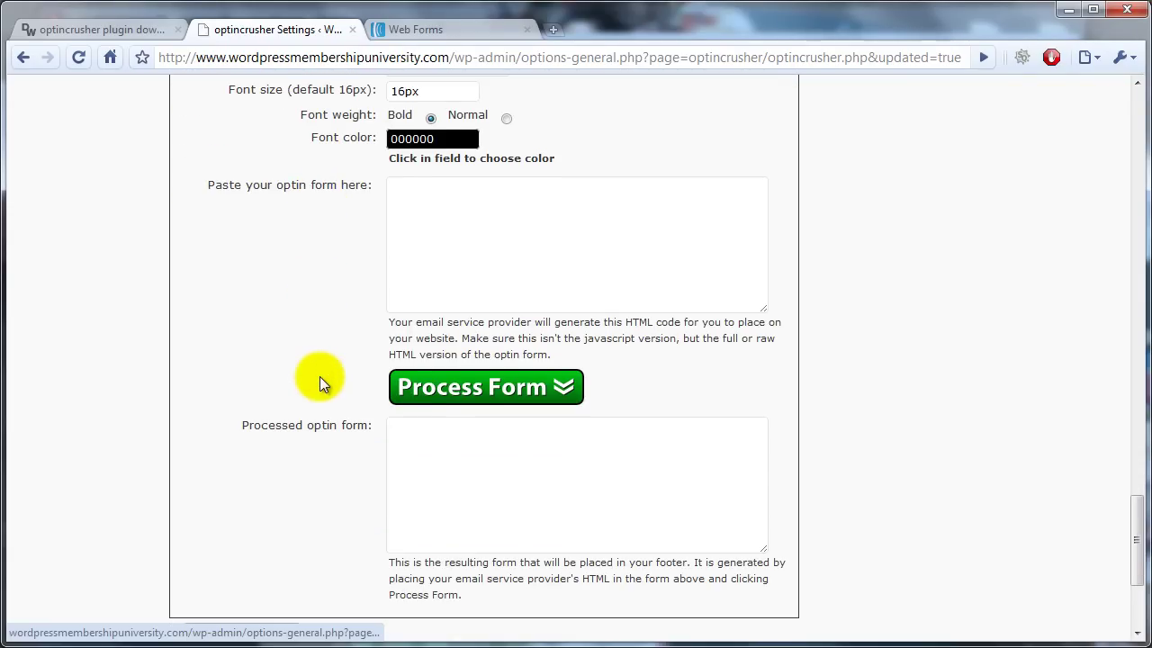
{"action": "left_click", "coordinate": [443, 27]}
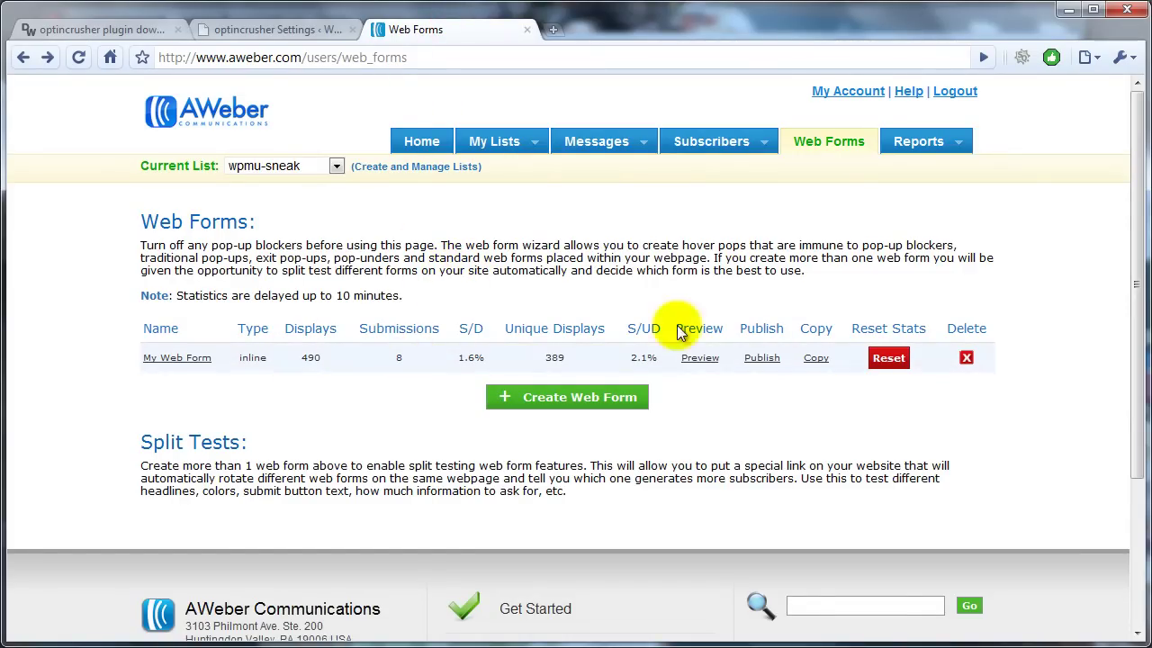
Open My Web Form's Publish step, choose 'I Will Install My Form', Raw HTML Version, and select the code.
{"action": "left_click", "coordinate": [196, 360]}
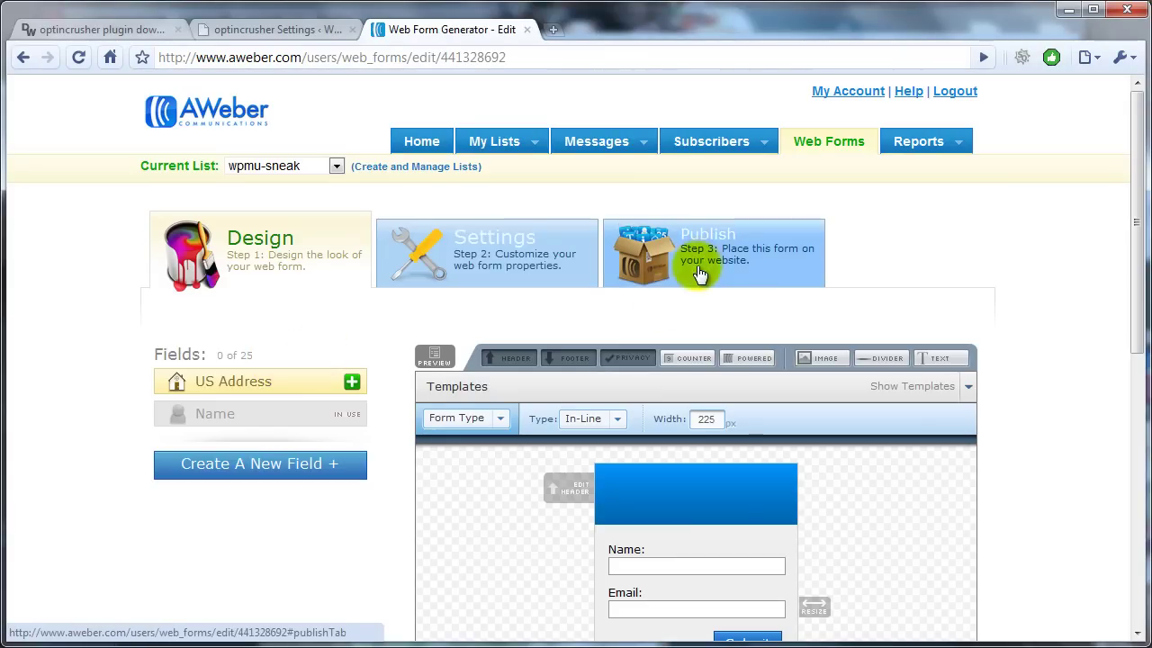
{"action": "left_click", "coordinate": [701, 260]}
{"action": "left_click", "coordinate": [676, 444]}
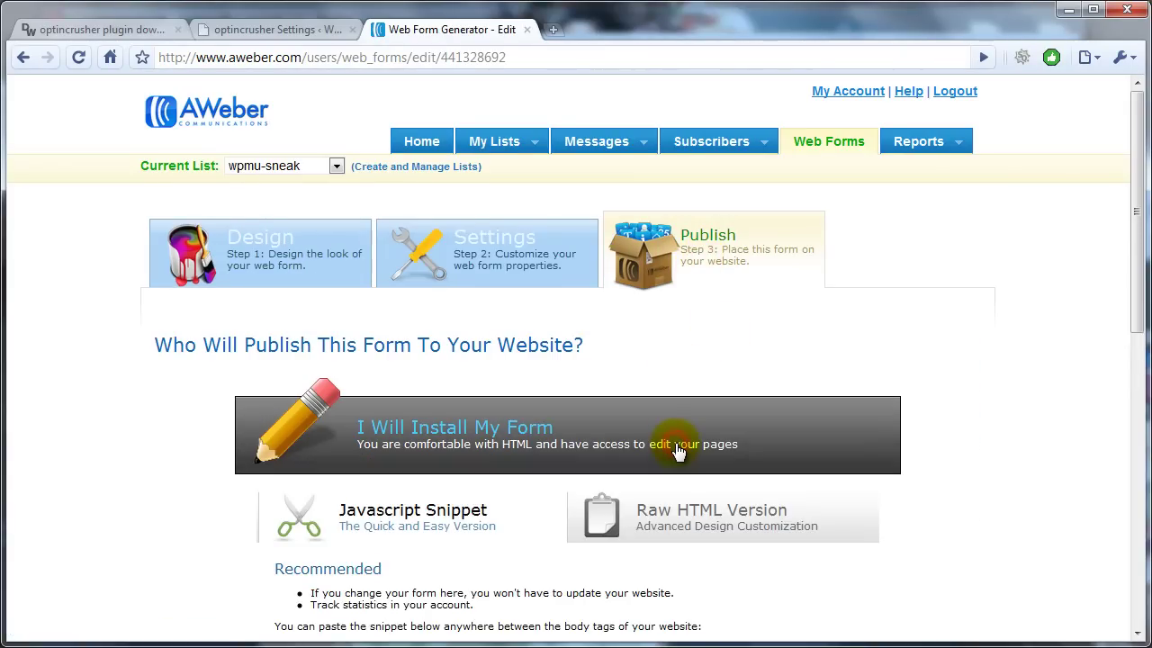
{"action": "scroll", "coordinate": [677, 450], "scroll_direction": "down", "scroll_amount": 2}
{"action": "left_click", "coordinate": [682, 351]}
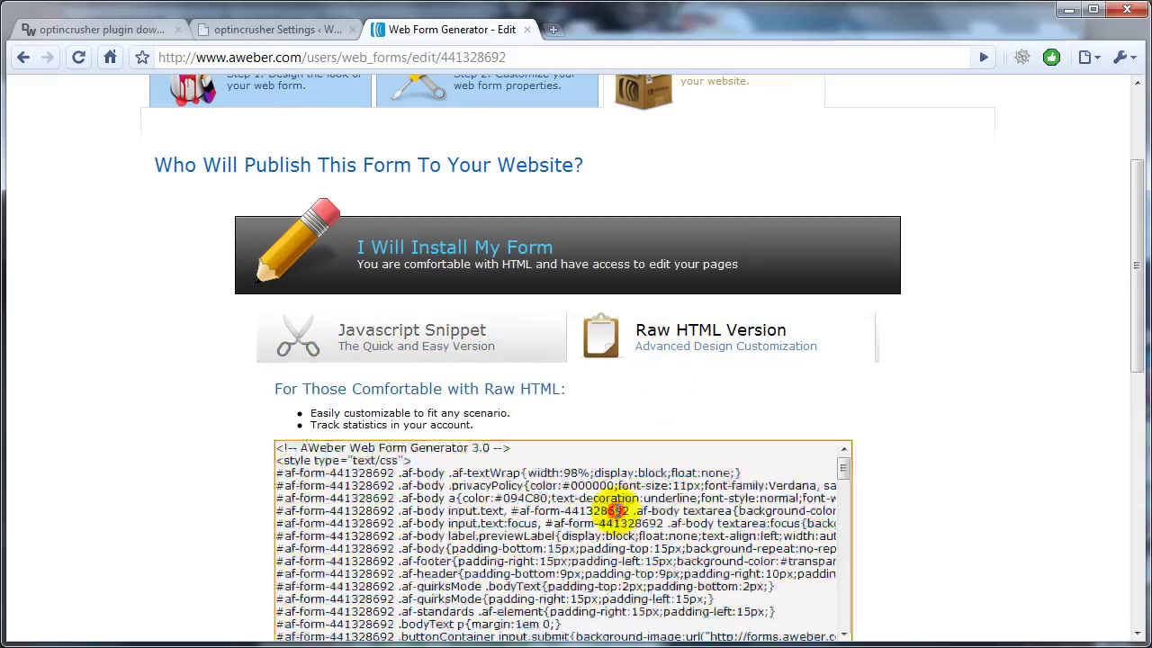
{"action": "left_click", "coordinate": [617, 507]}
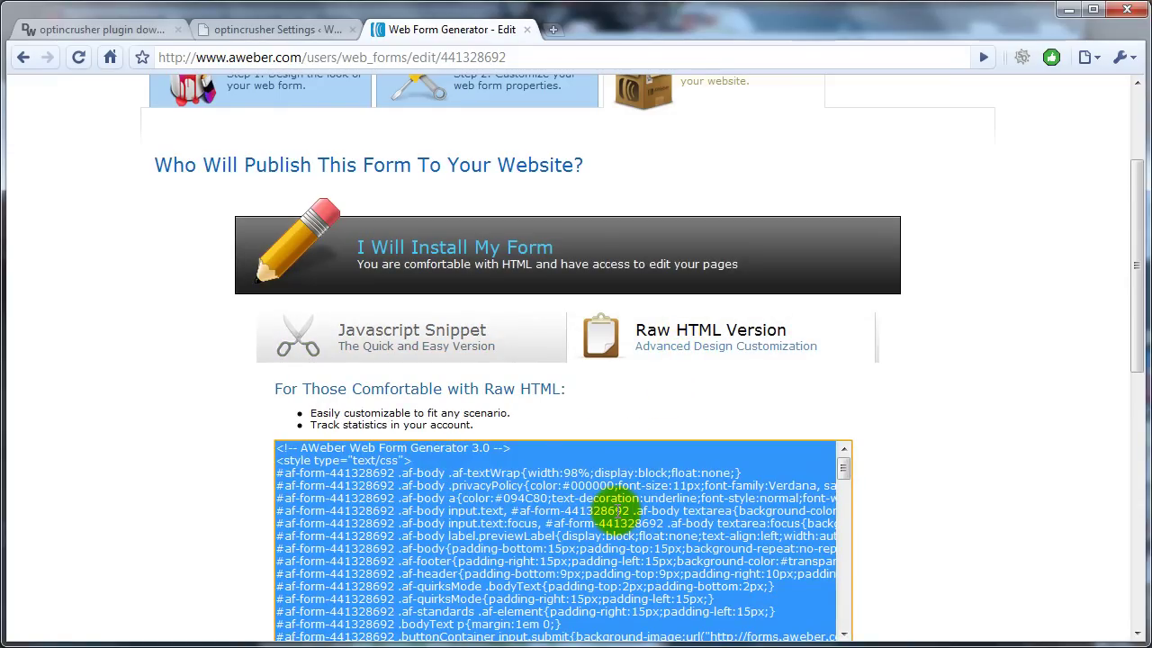
{"action": "scroll", "coordinate": [617, 506], "scroll_direction": "down", "scroll_amount": 6}
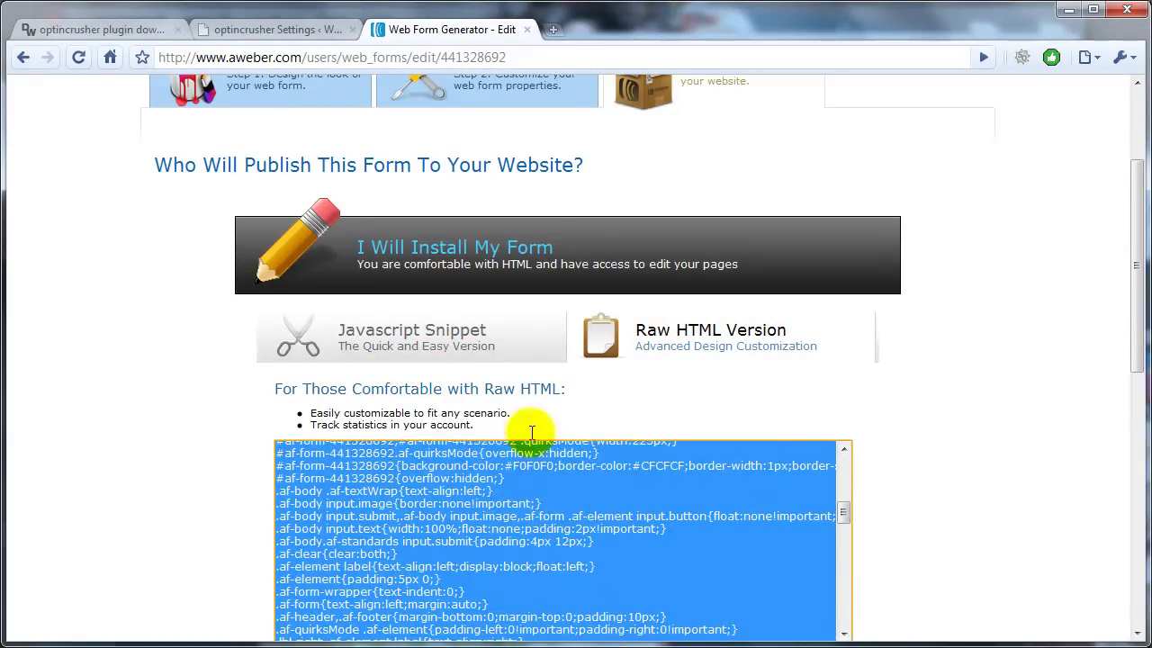
Paste the AWeber code into the optin form box and run Process Form.
{"action": "left_click", "coordinate": [231, 32]}
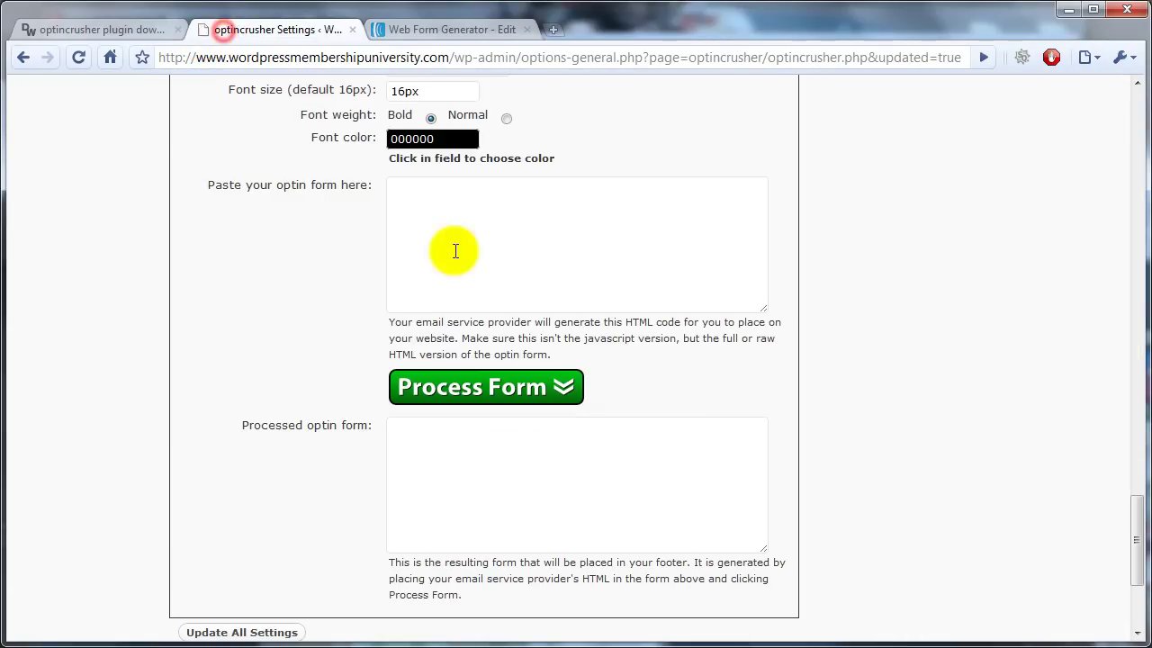
{"action": "left_click", "coordinate": [531, 249]}
{"action": "key", "text": "ctrl+v"}
{"action": "left_click", "coordinate": [527, 387]}
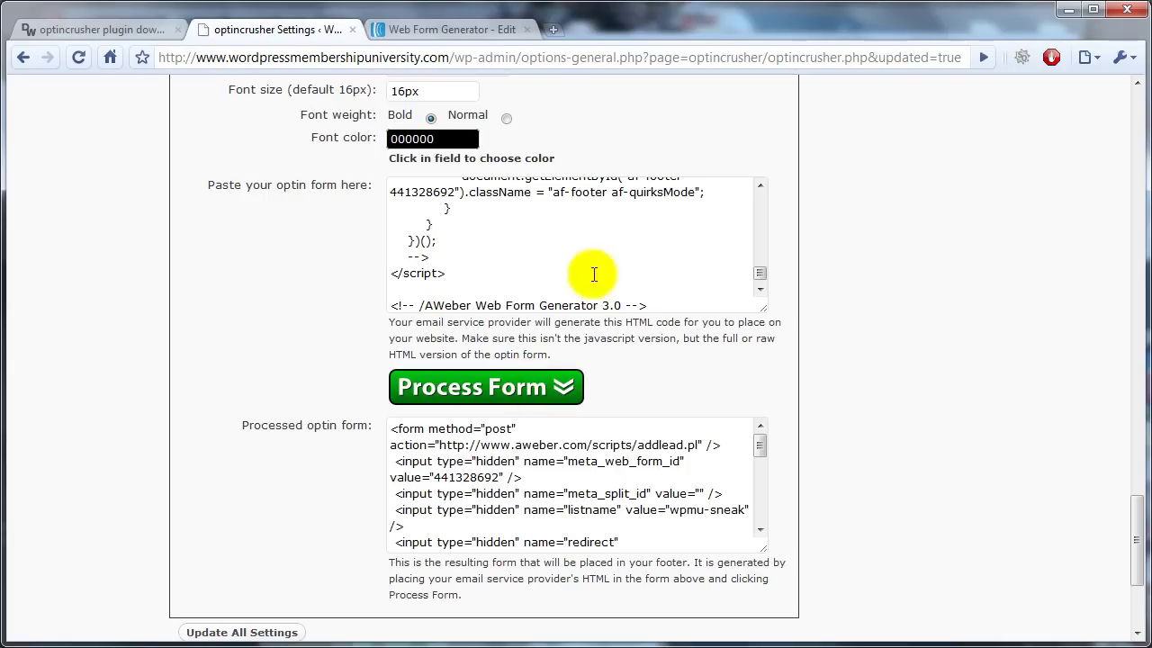
Copy the hidden tracking image div line and paste it at the end of the processed form.
{"action": "left_click_drag", "start_coordinate": [759, 274], "coordinate": [762, 252]}
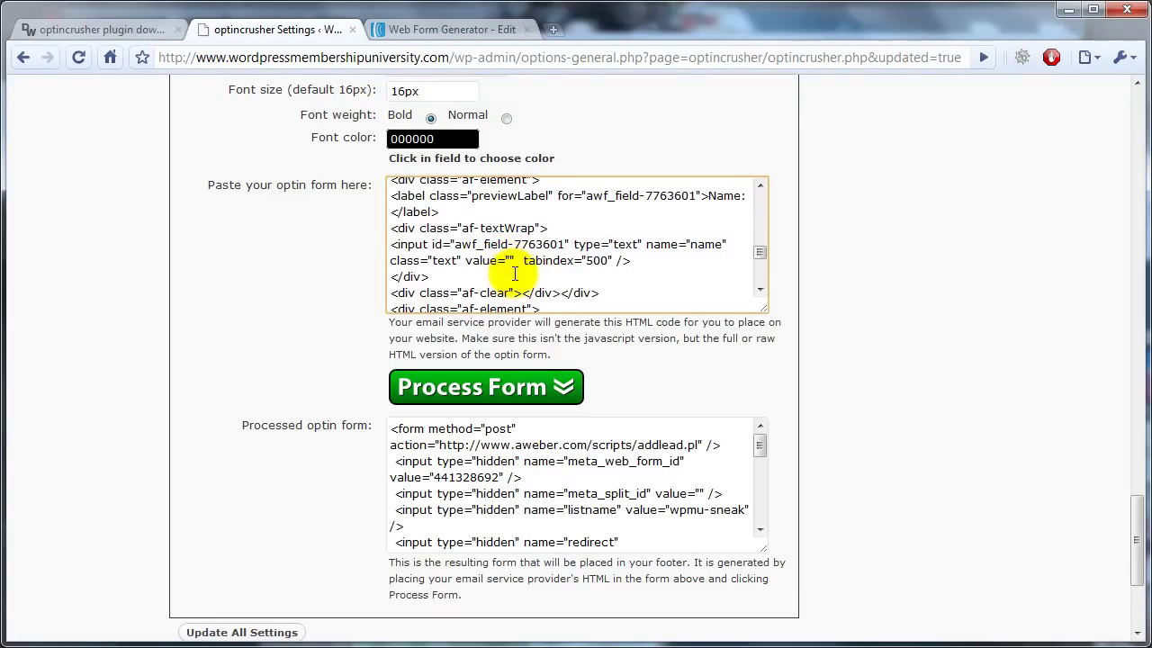
{"action": "scroll", "coordinate": [515, 274], "scroll_direction": "down", "scroll_amount": 1}
{"action": "scroll", "coordinate": [515, 274], "scroll_direction": "down", "scroll_amount": 3}
{"action": "left_click_drag", "start_coordinate": [764, 303], "coordinate": [763, 433]}
{"action": "left_click_drag", "start_coordinate": [389, 324], "coordinate": [592, 354]}
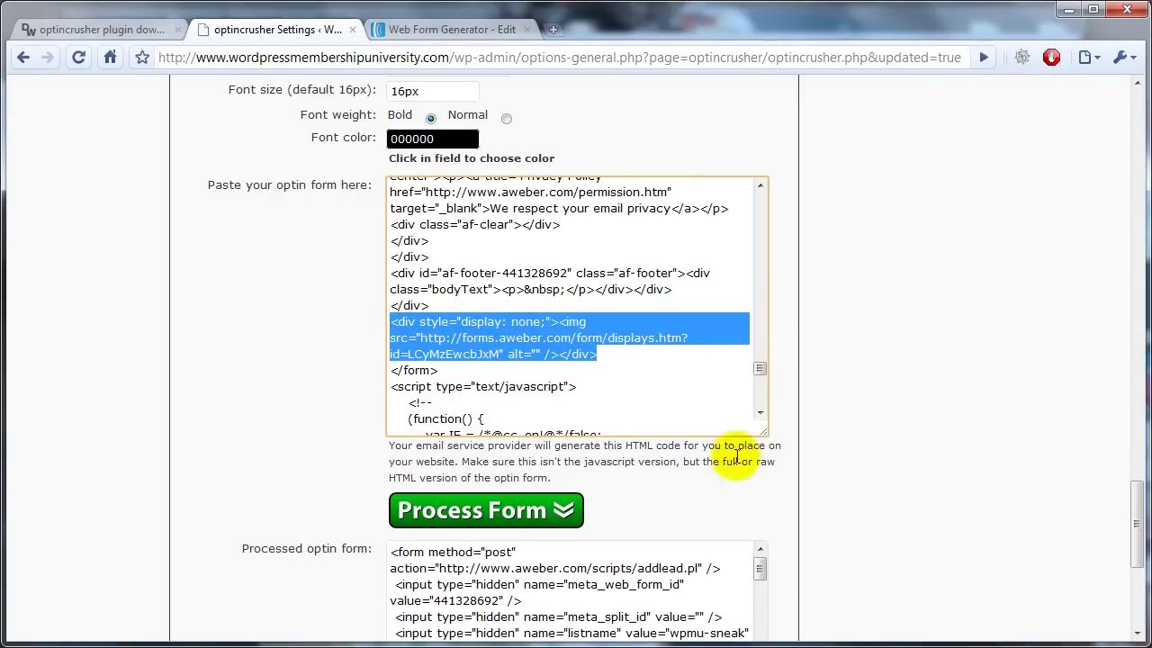
{"action": "scroll", "coordinate": [738, 453], "scroll_direction": "down", "scroll_amount": 2}
{"action": "left_click_drag", "start_coordinate": [763, 496], "coordinate": [763, 546]}
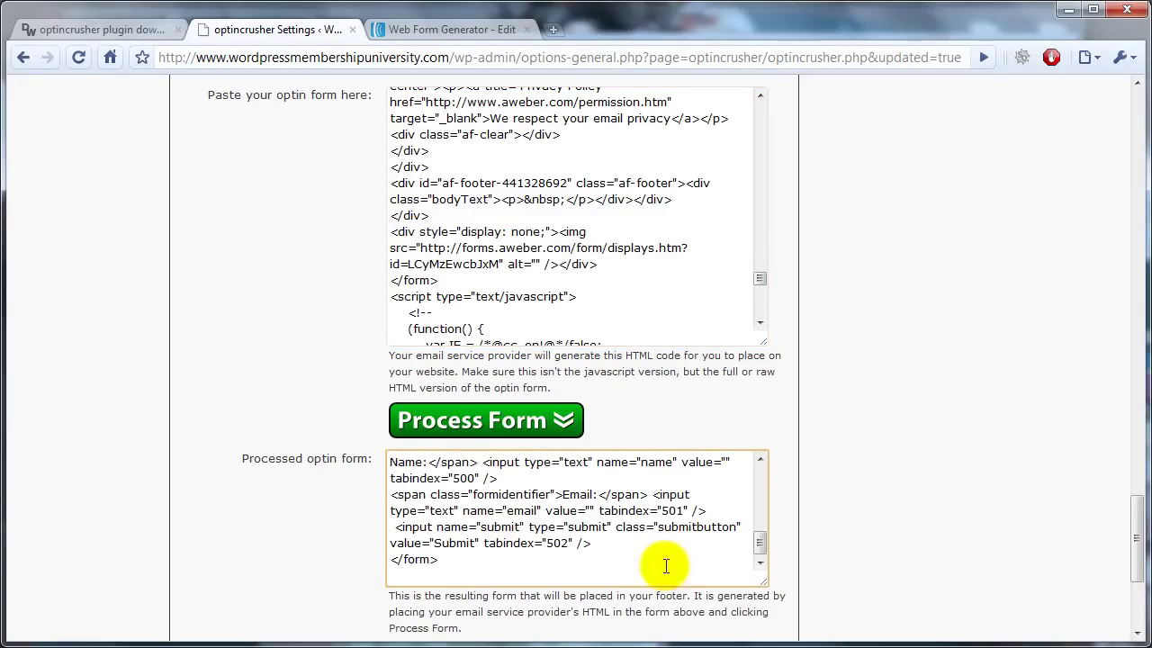
{"action": "left_click", "coordinate": [507, 576]}
{"action": "type", "text": "<div style=\"display: none;\"><img src=\"http://forms.aweber.com/form/displays.htm?id=LCyMzEwcbJxM\" alt=\"\" /></div>"}
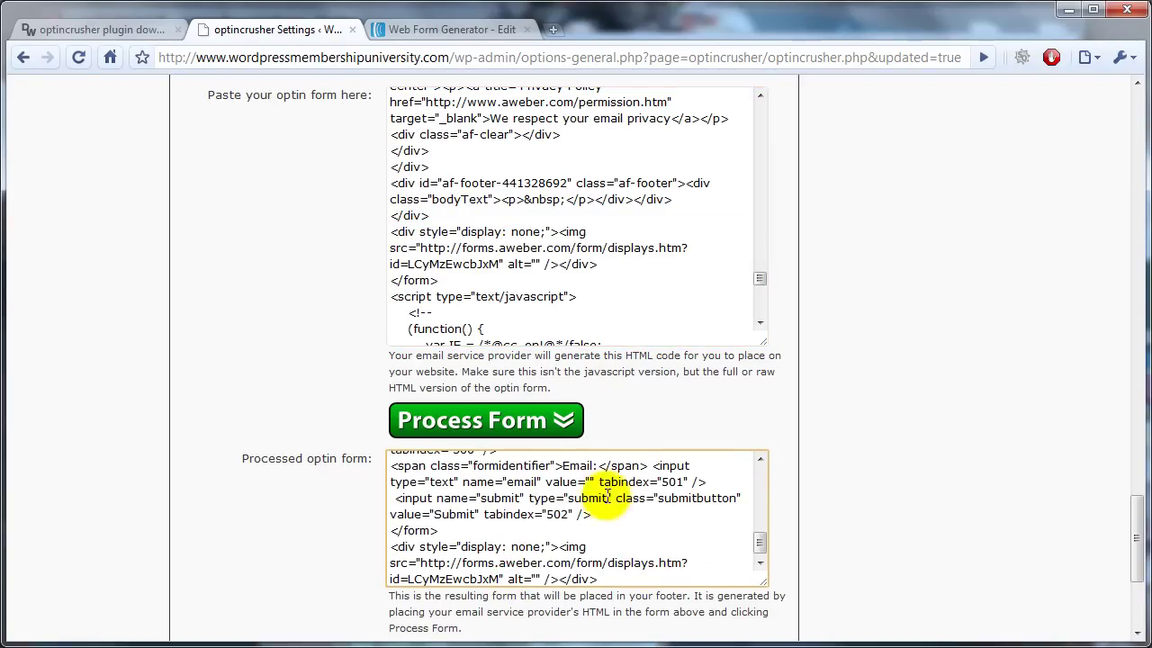
Remove the colon after Email and the '&nbsp;' and blank lines before Name.
{"action": "scroll", "coordinate": [375, 485], "scroll_direction": "down", "scroll_amount": 1}
{"action": "scroll", "coordinate": [375, 485], "scroll_direction": "down", "scroll_amount": 2}
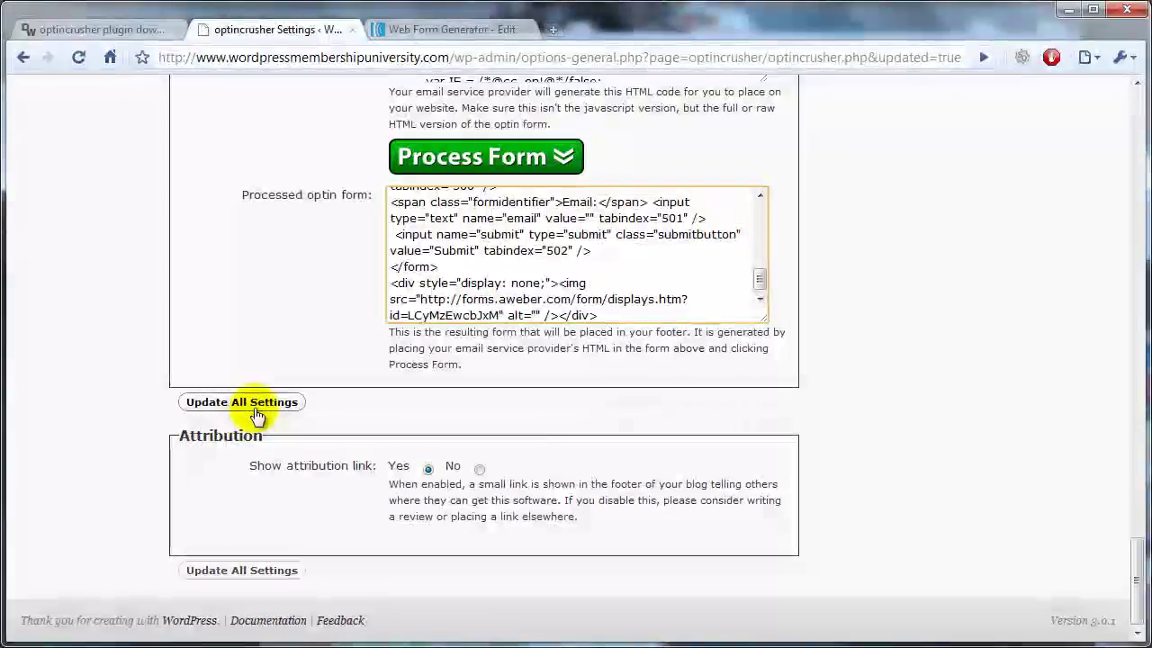
{"action": "scroll", "coordinate": [743, 271], "scroll_direction": "up", "scroll_amount": 1}
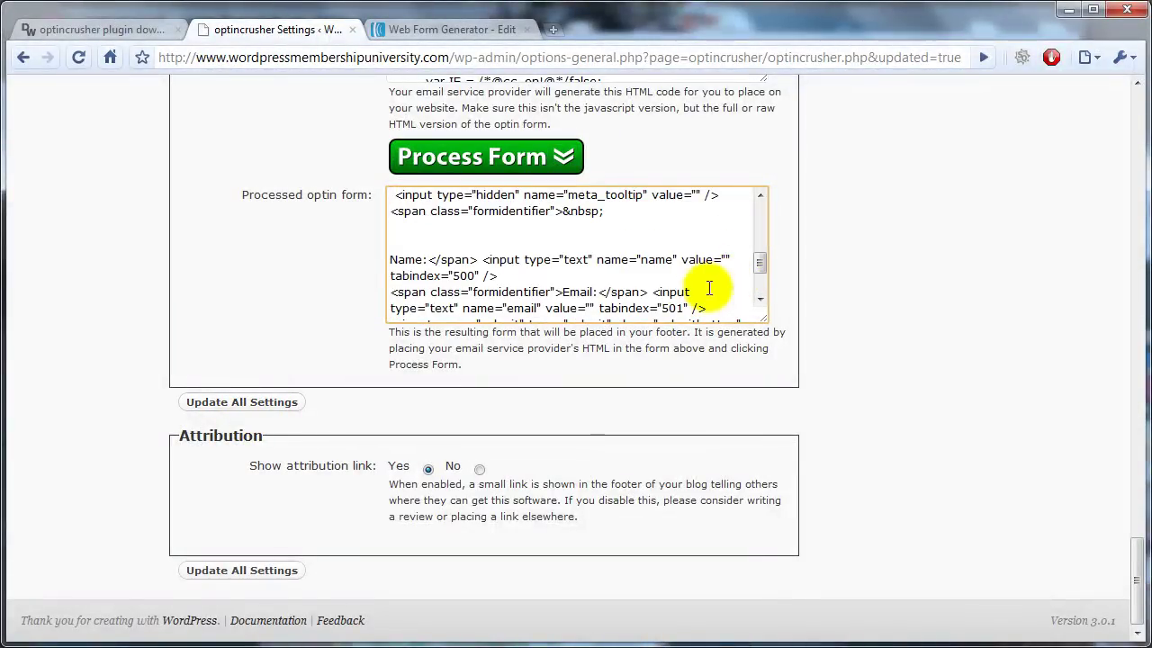
{"action": "left_click", "coordinate": [591, 292]}
{"action": "key", "text": "BackSpace"}
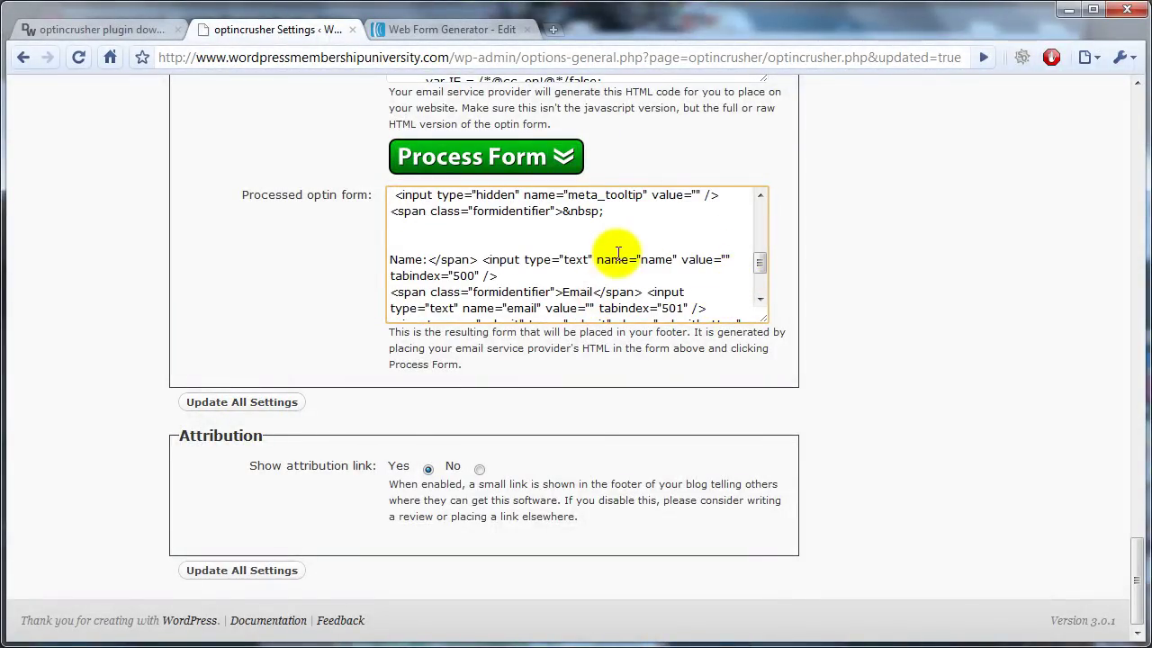
{"action": "left_click_drag", "start_coordinate": [561, 213], "coordinate": [390, 259]}
{"action": "key", "text": "Delete"}
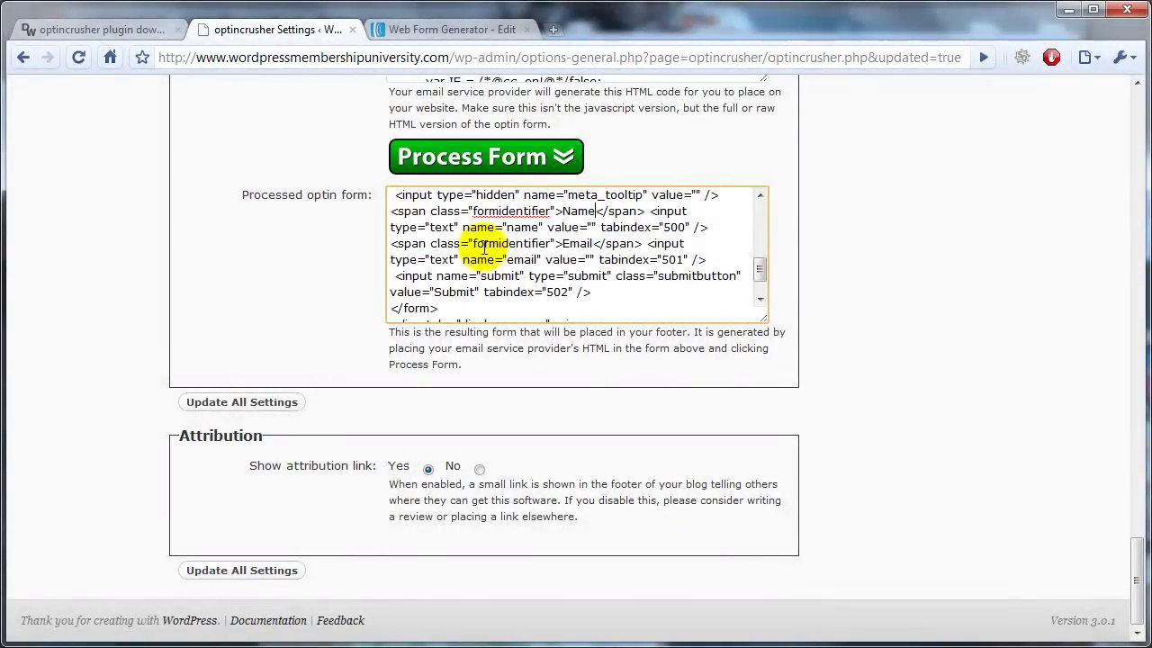
Save all optincrusher settings, then load the site homepage to see the footer optin bar.
{"action": "left_click", "coordinate": [268, 404]}
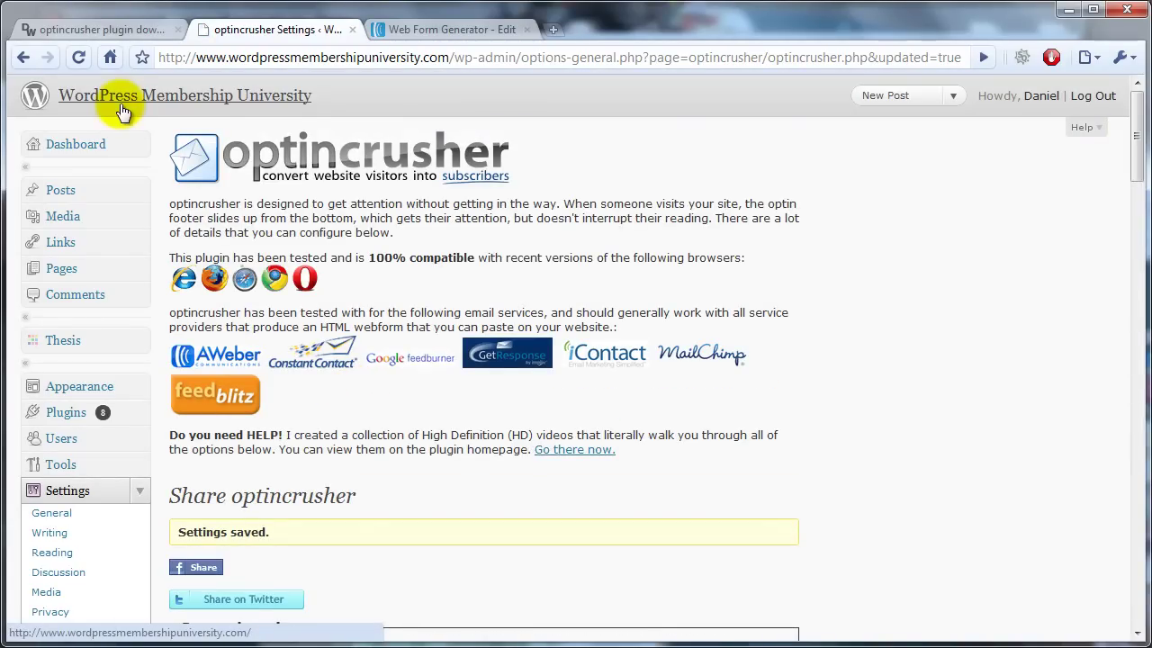
{"action": "left_click", "coordinate": [124, 99]}
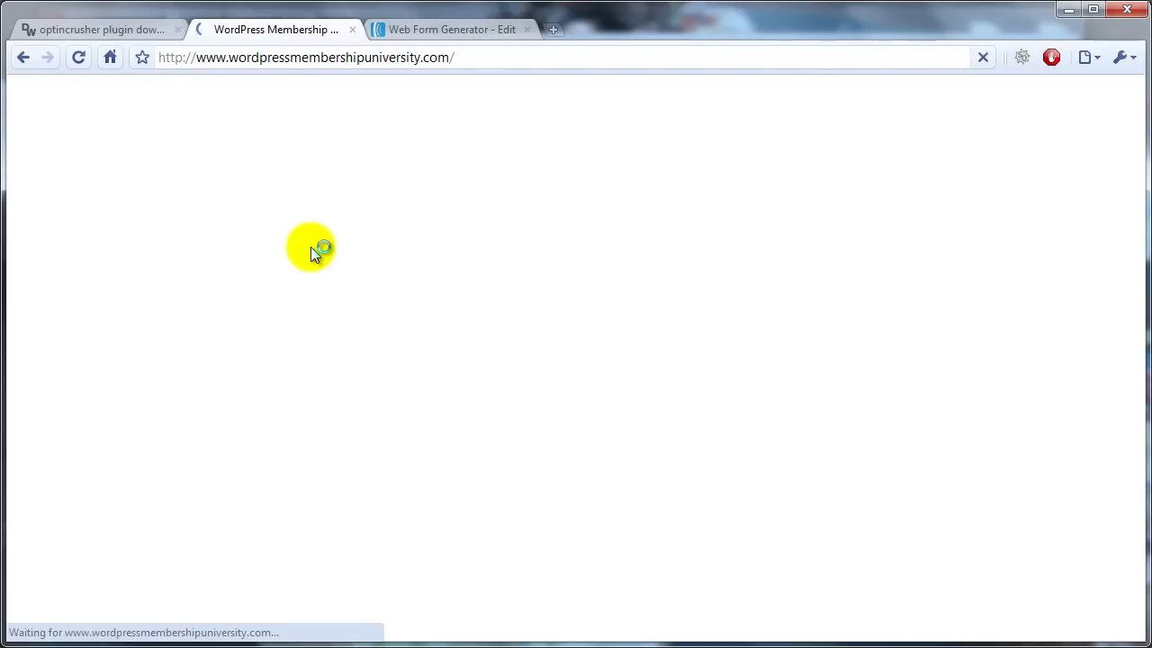